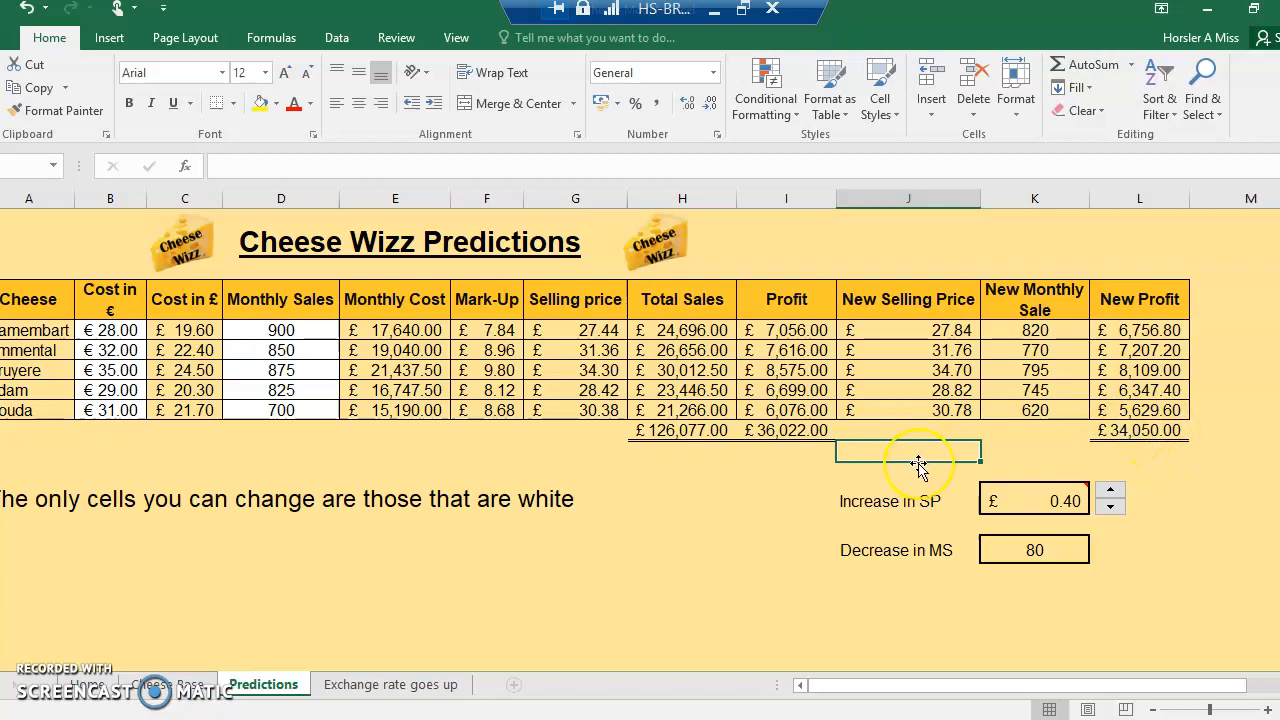
Step: Enter the label "We are making a" in cell J10, beneath the New Selling Price column
{"action": "type", "text": "W"}
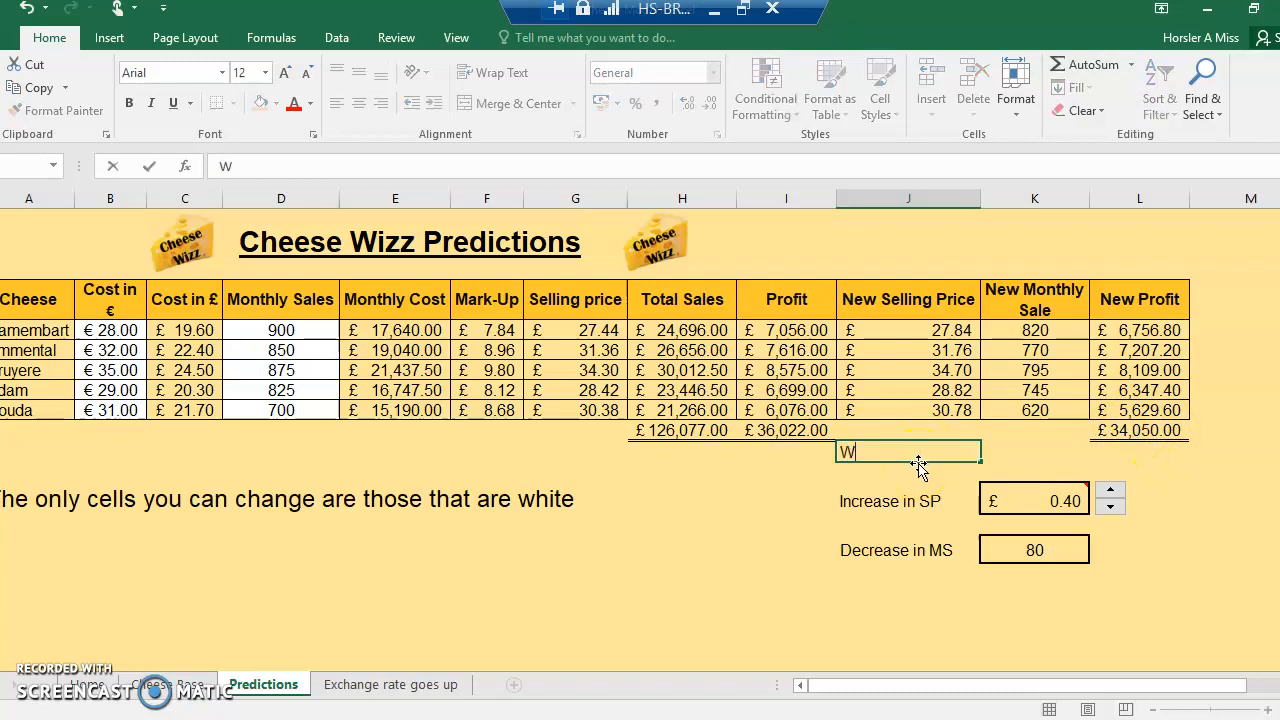
{"action": "type", "text": "e are making a"}
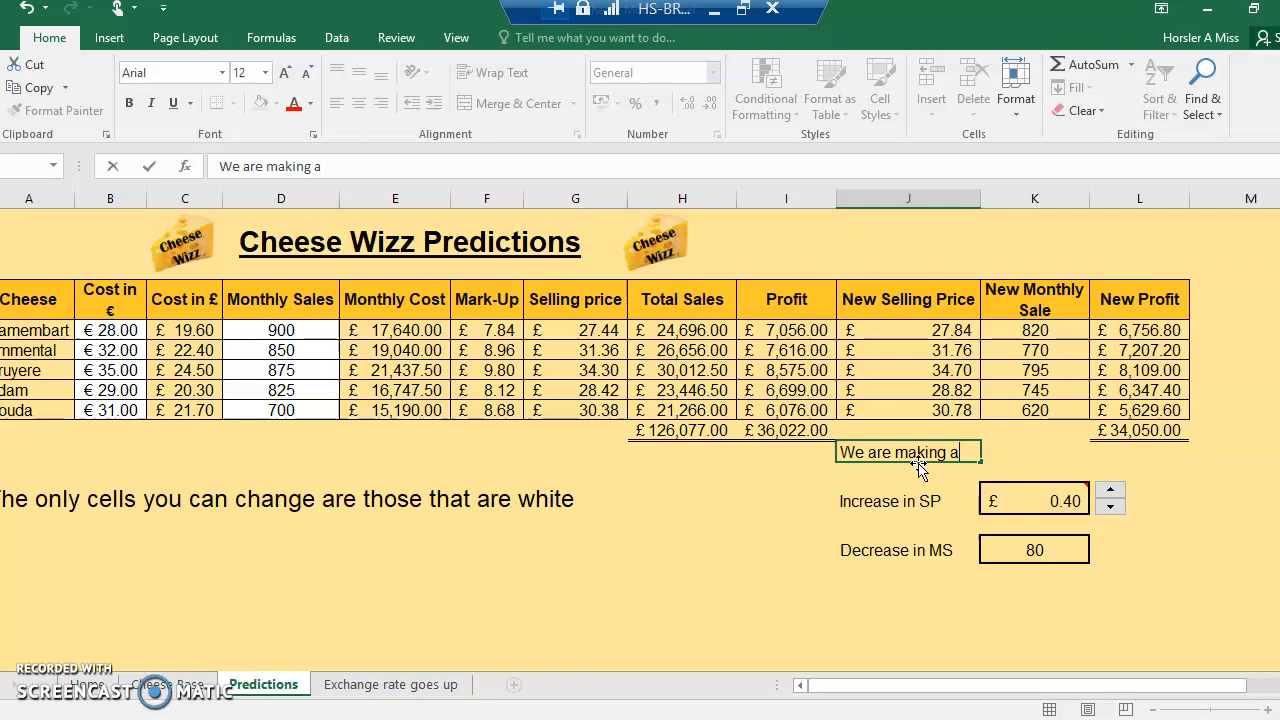
{"action": "key", "text": "BackSpace"}
{"action": "key", "text": "BackSpace"}
{"action": "key", "text": "BackSpace"}
{"action": "key", "text": "BackSpace"}
{"action": "key", "text": "BackSpace"}
{"action": "key", "text": "BackSpace"}
{"action": "type", "text": "king a"}
Step: Insert an IF function into cell K10, choosing it from the Most Recently Used function category
{"action": "left_click", "coordinate": [996, 449]}
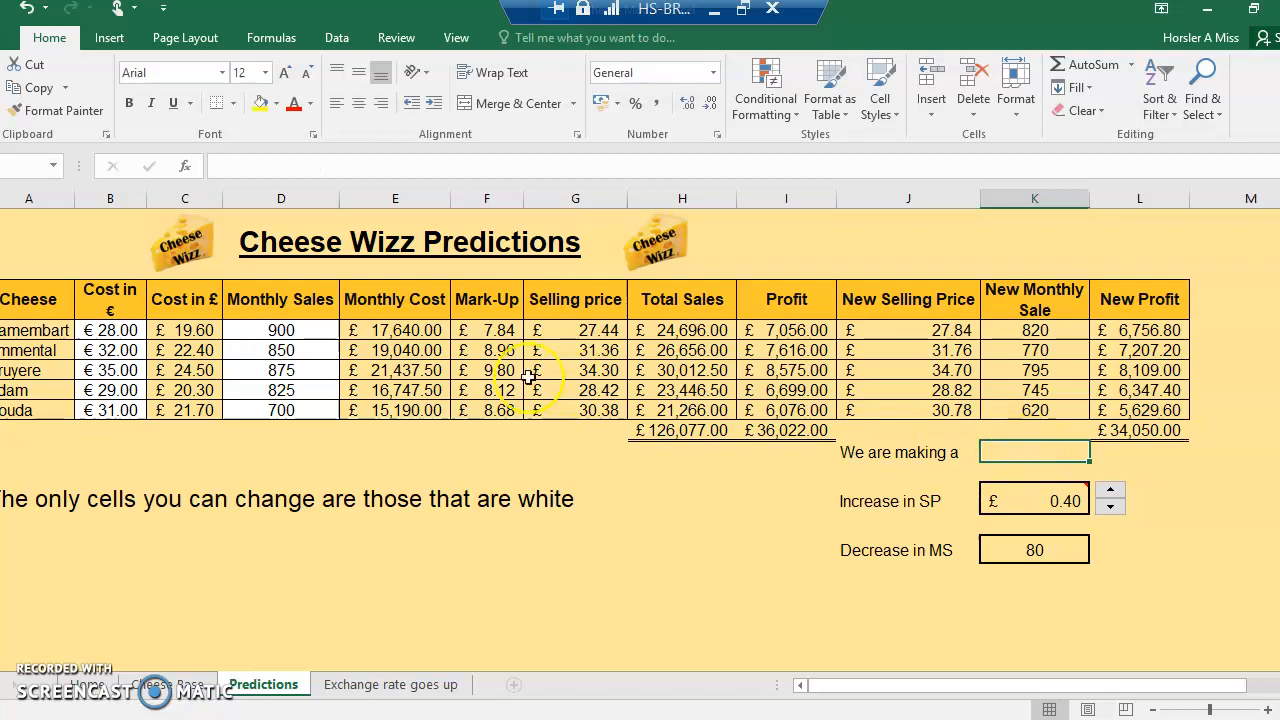
{"action": "left_click", "coordinate": [187, 174]}
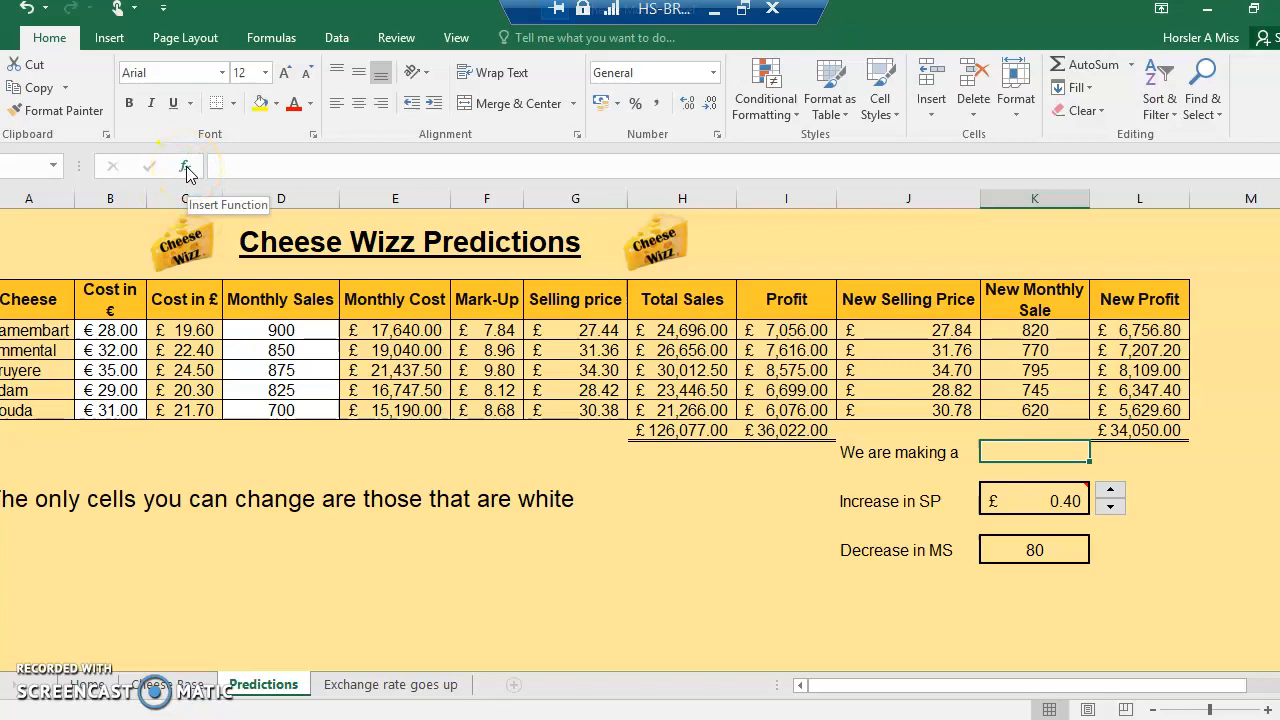
{"action": "left_click", "coordinate": [187, 170]}
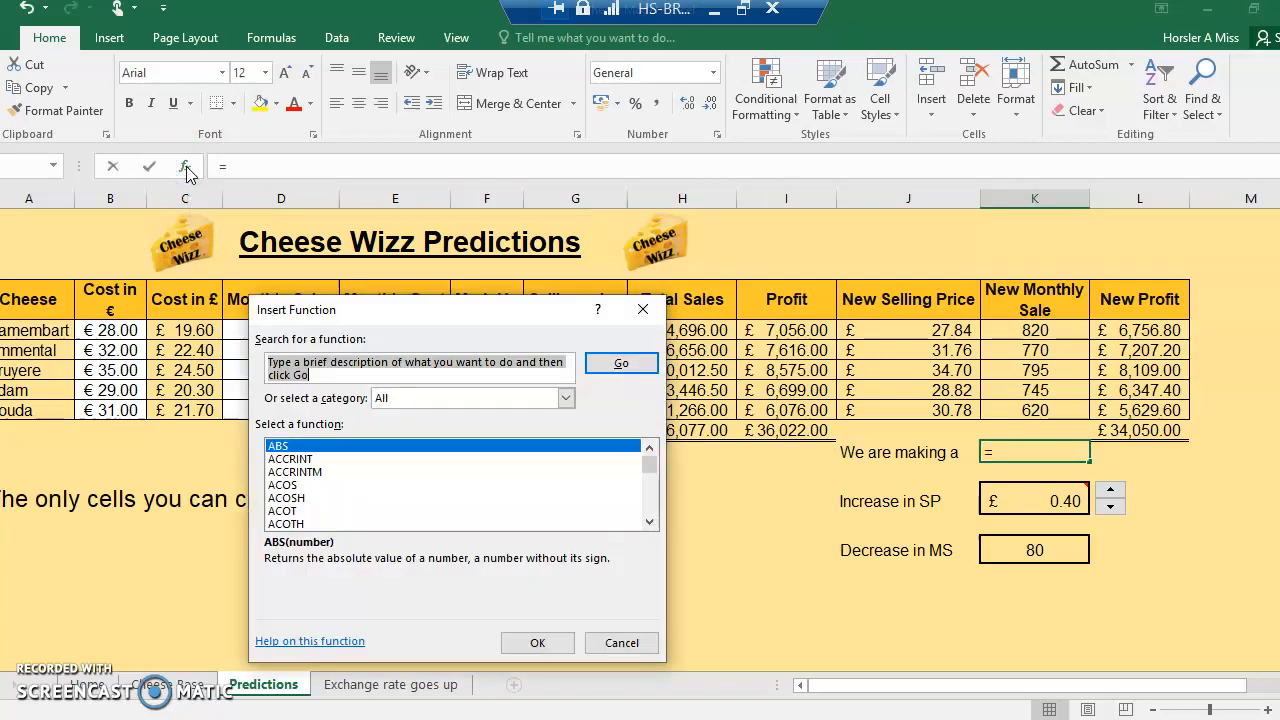
{"action": "left_click", "coordinate": [395, 400]}
{"action": "left_click", "coordinate": [400, 398]}
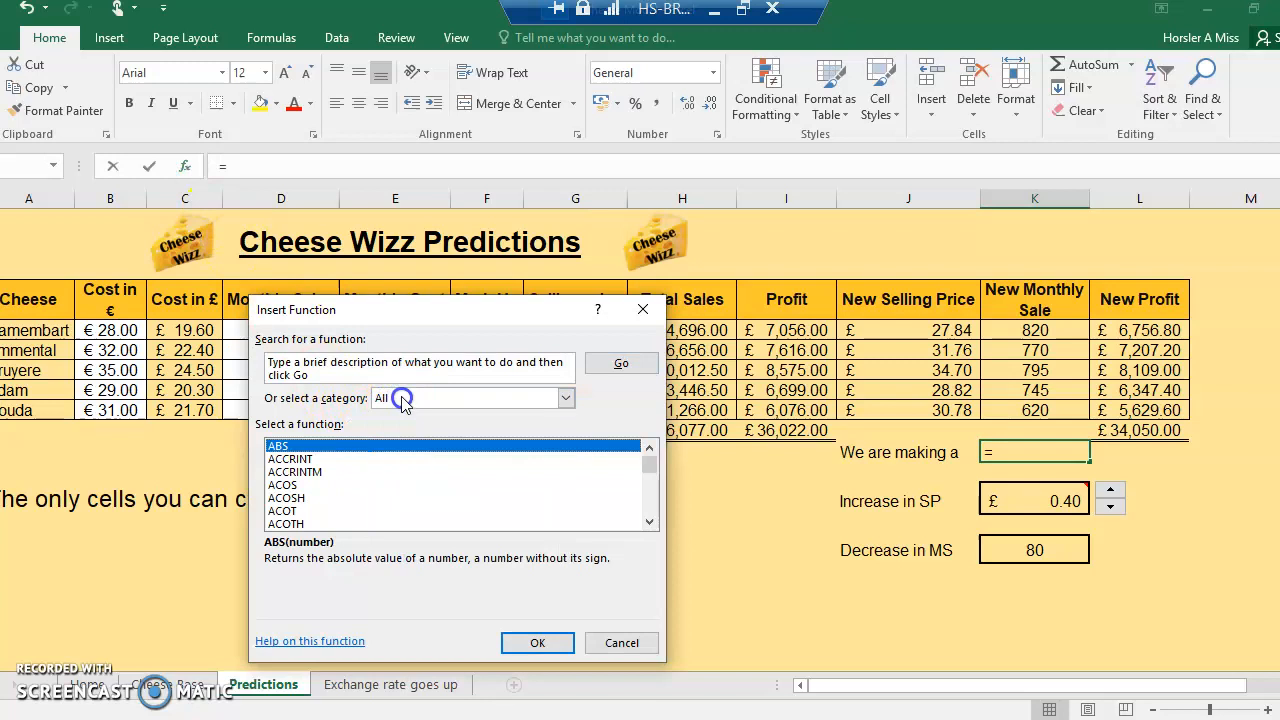
{"action": "left_click", "coordinate": [405, 398]}
{"action": "left_click", "coordinate": [420, 416]}
{"action": "left_click", "coordinate": [272, 452]}
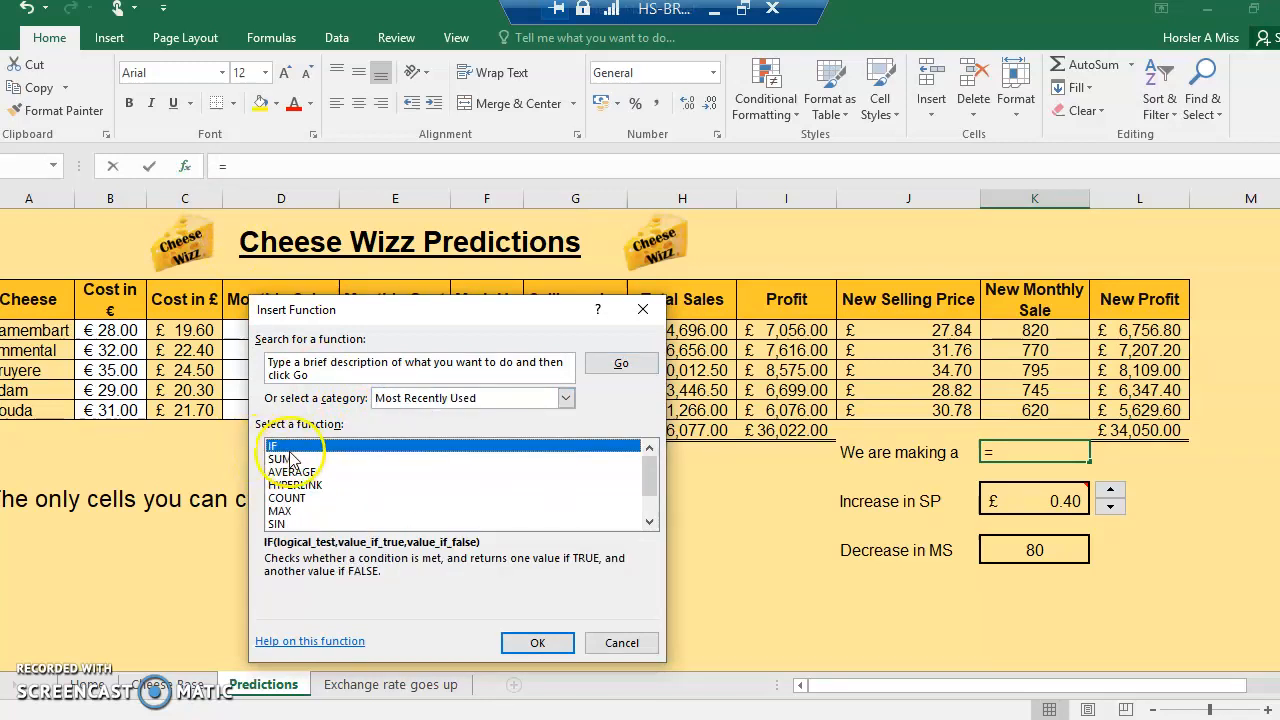
{"action": "left_click", "coordinate": [418, 398]}
{"action": "left_click", "coordinate": [398, 430]}
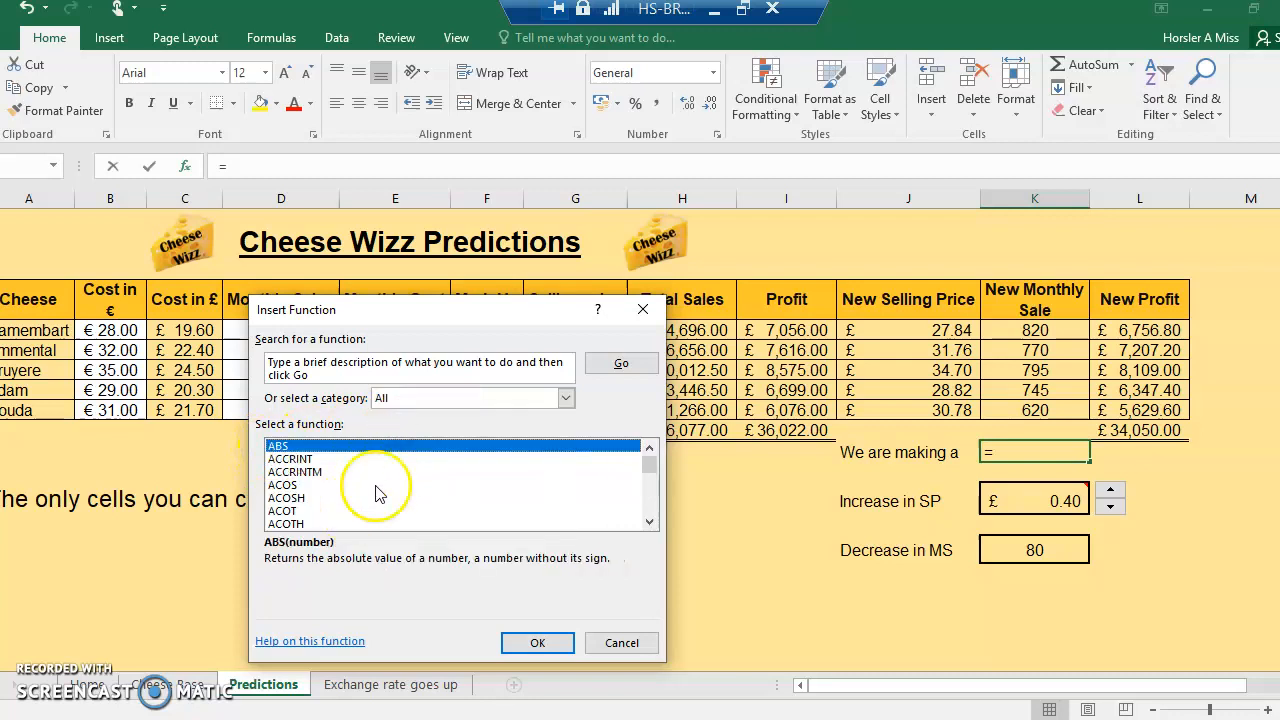
{"action": "left_click", "coordinate": [405, 398]}
{"action": "left_click", "coordinate": [420, 416]}
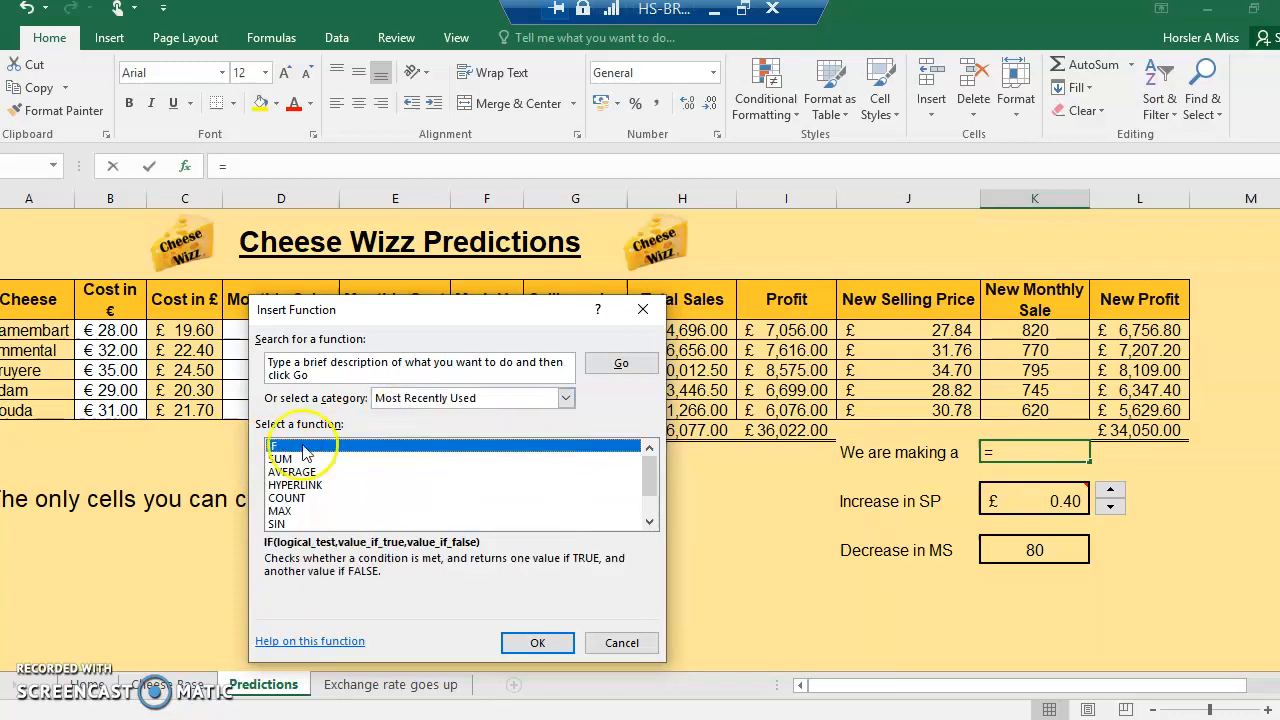
{"action": "double_click", "coordinate": [276, 449]}
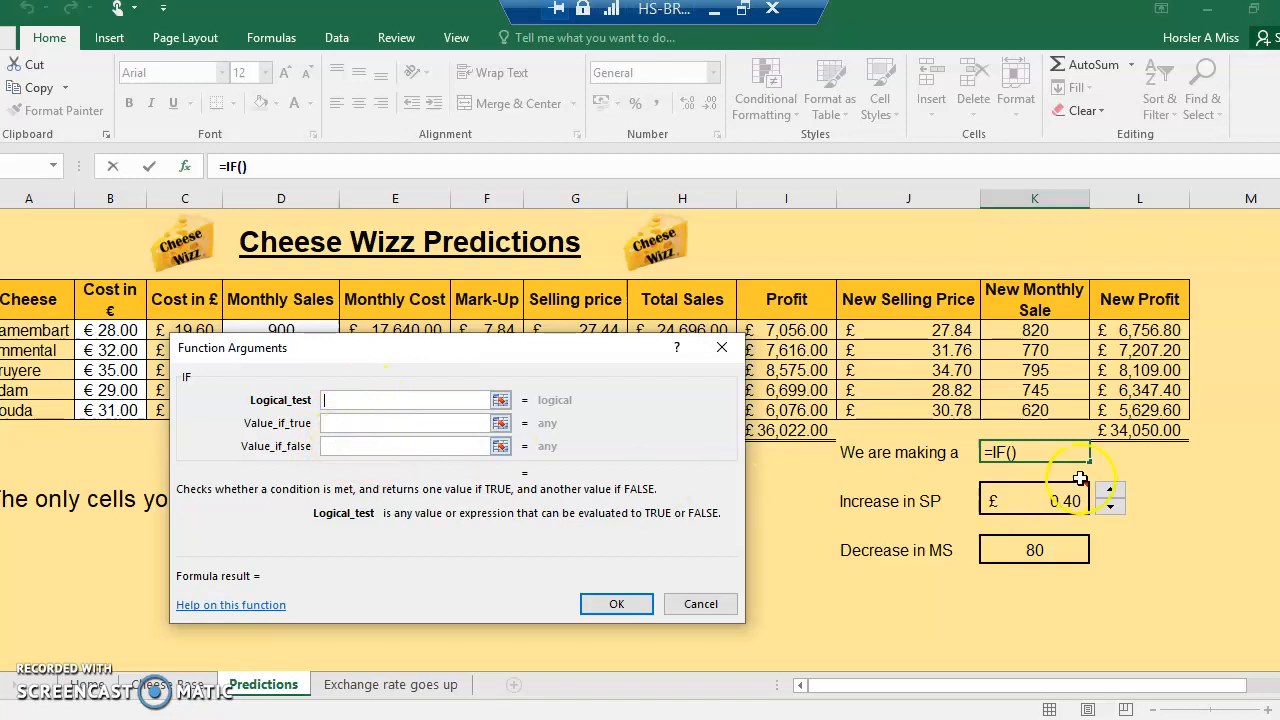
Step: Set the IF arguments to test L9>0, returning "Profit" if true and "Loss" if false, and confirm the function
{"action": "left_click", "coordinate": [1137, 430]}
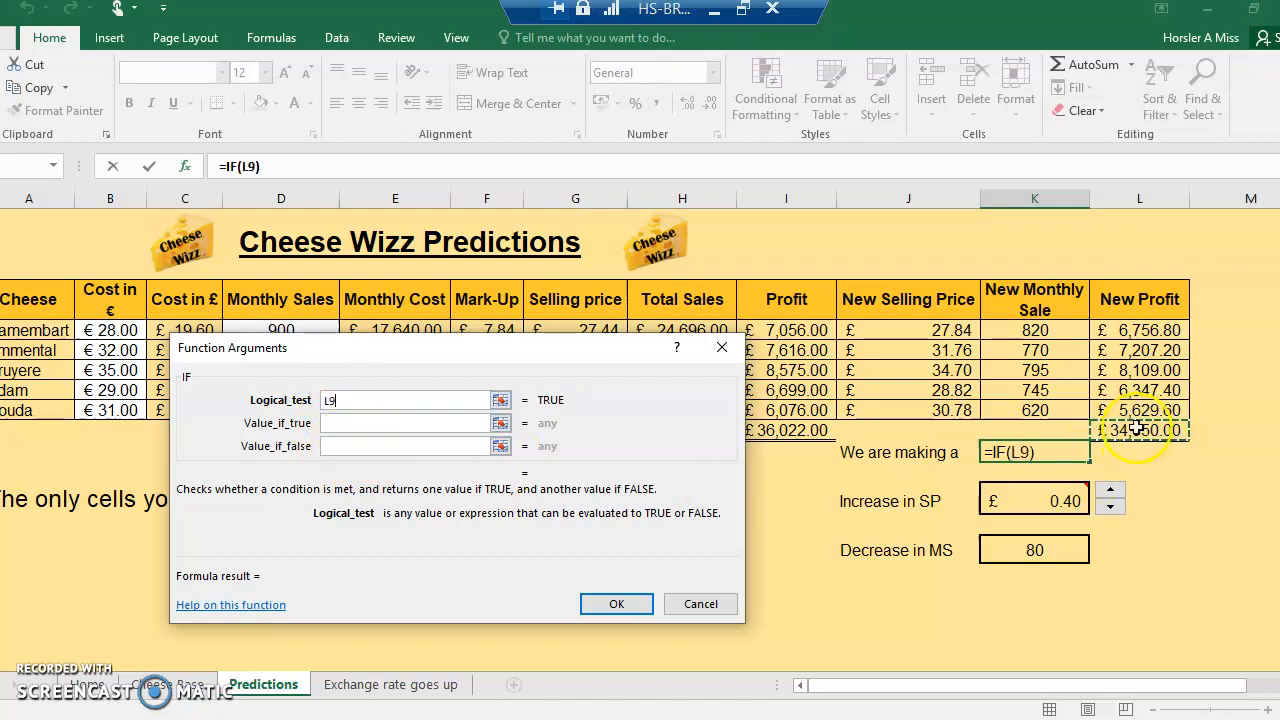
{"action": "left_click", "coordinate": [360, 403]}
{"action": "type", "text": ">0"}
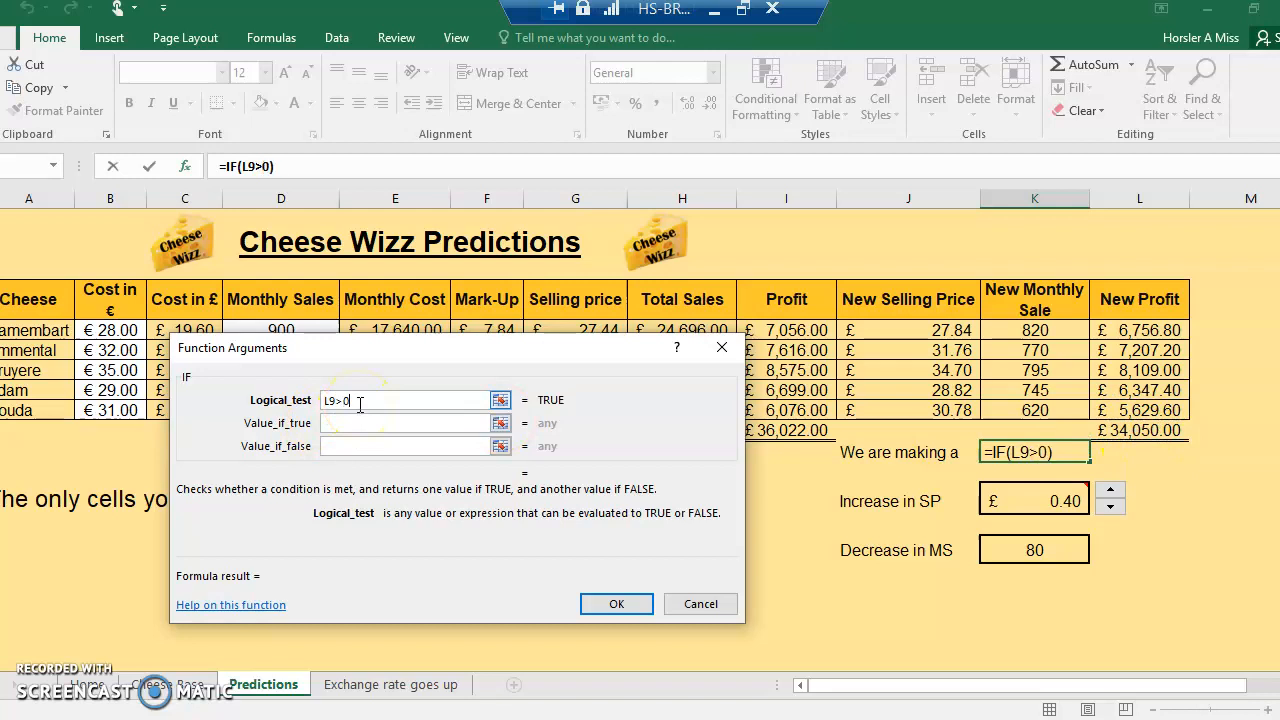
{"action": "left_click", "coordinate": [340, 423]}
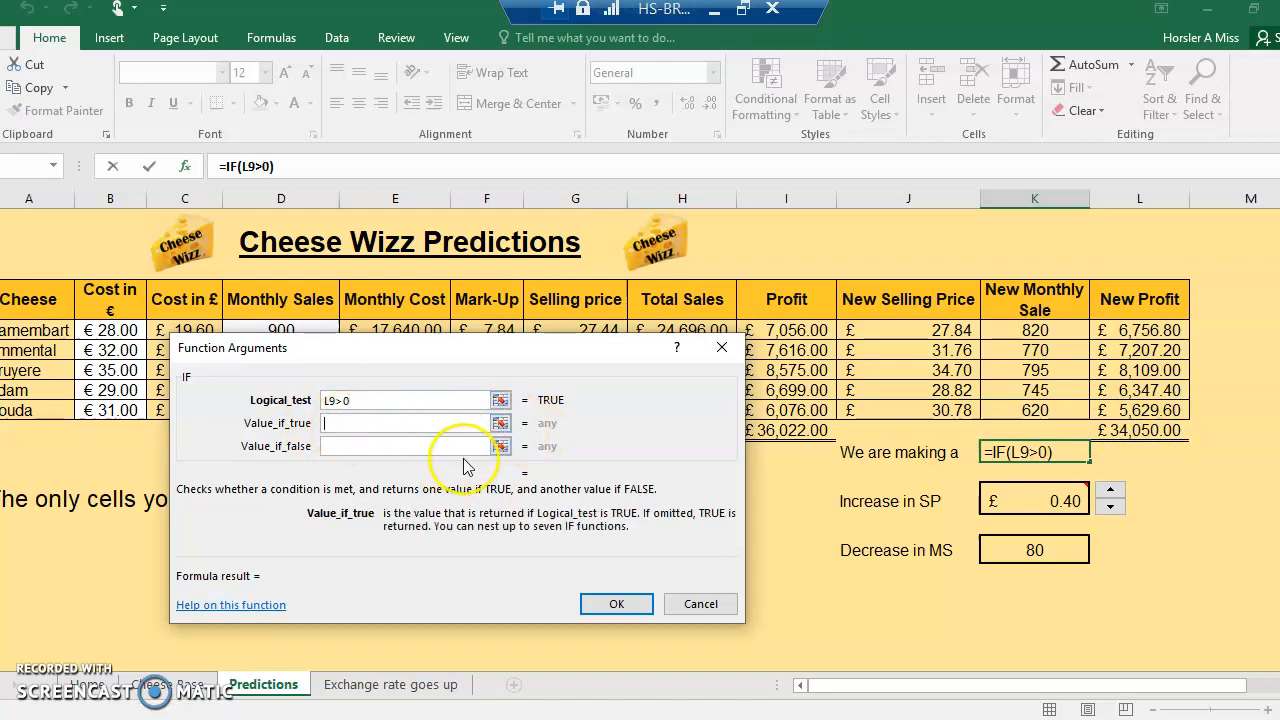
{"action": "type", "text": "Profit"}
{"action": "left_click", "coordinate": [429, 446]}
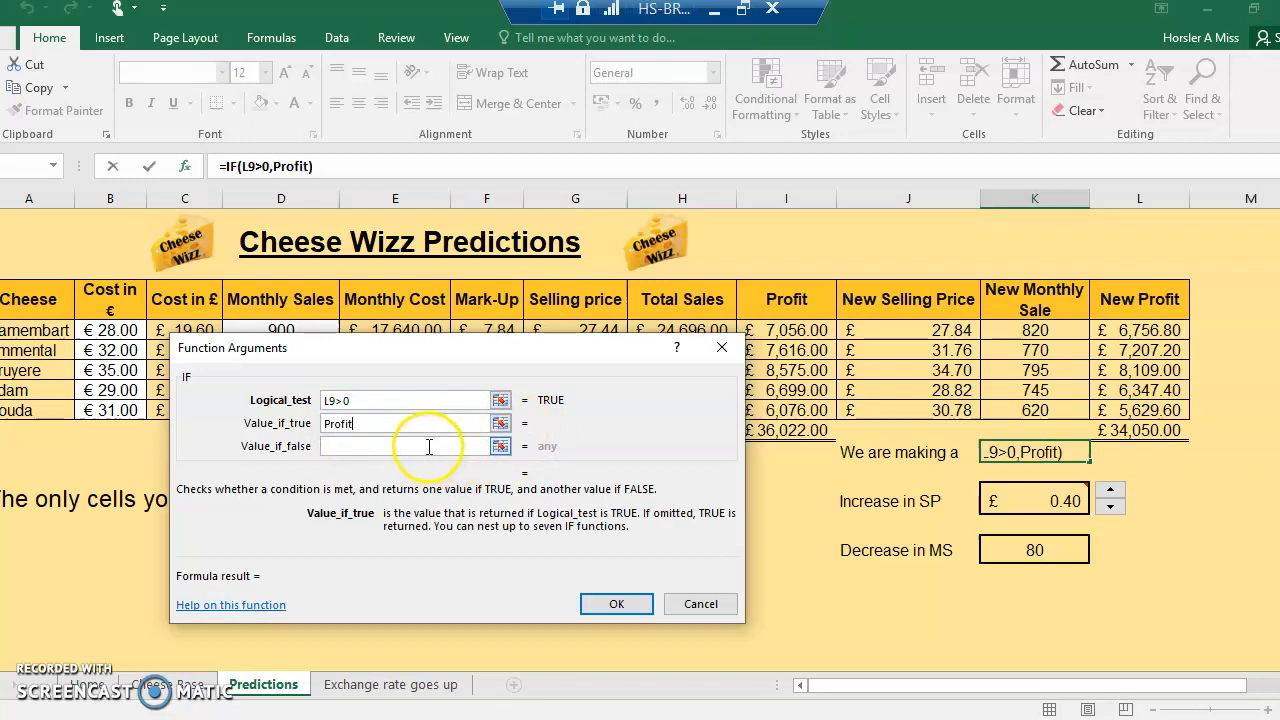
{"action": "type", "text": "Loss"}
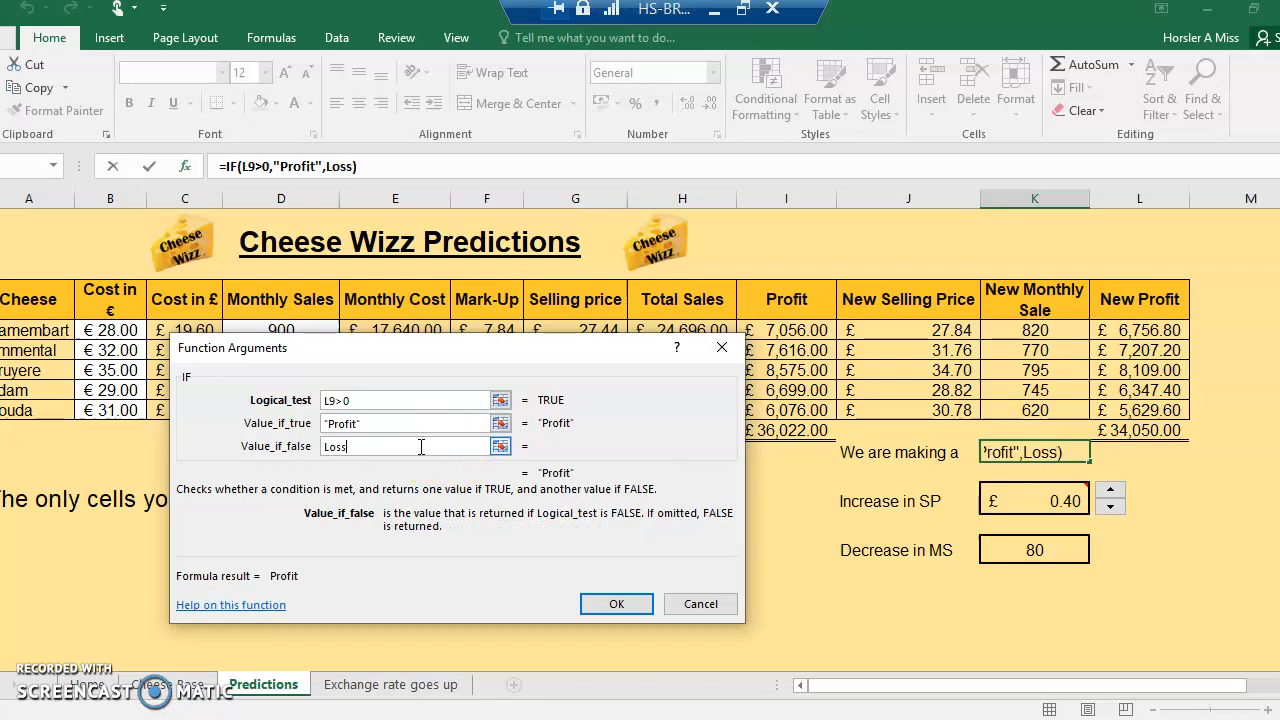
{"action": "left_click", "coordinate": [615, 602]}
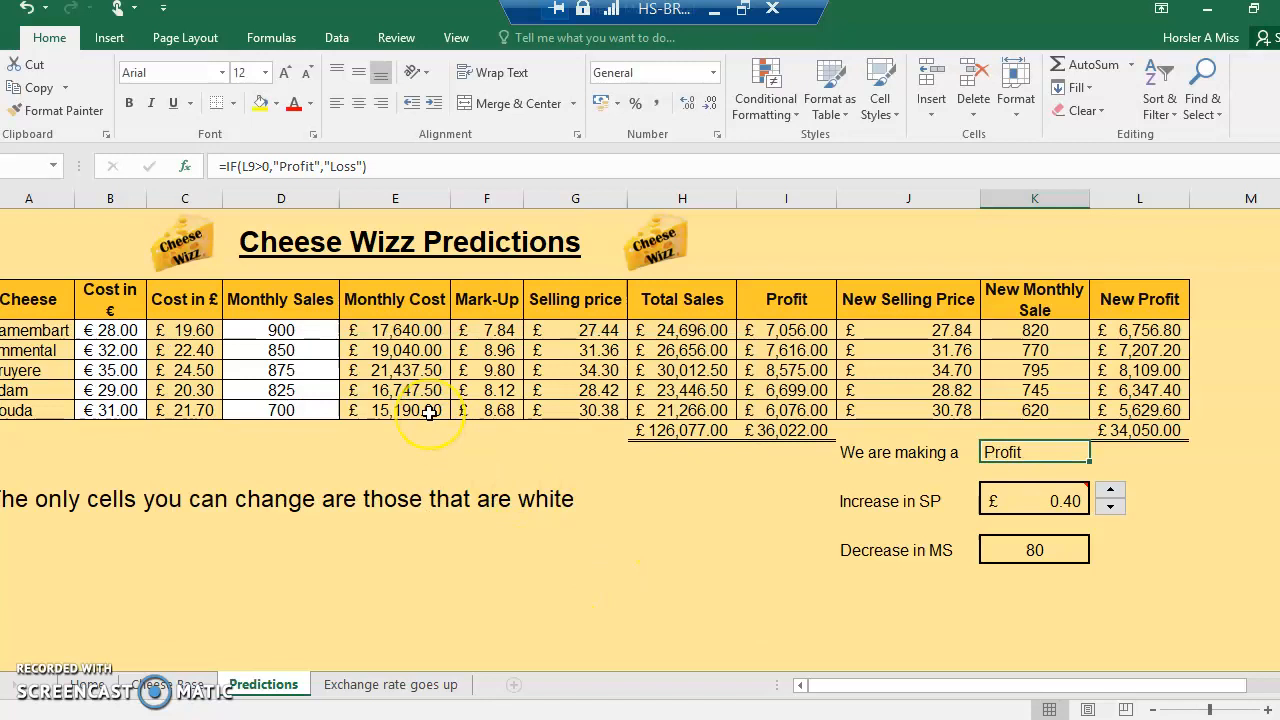
Step: Test the formula by entering -1 in the New Profit total cell L9, and undo the entry
{"action": "left_click", "coordinate": [1116, 432]}
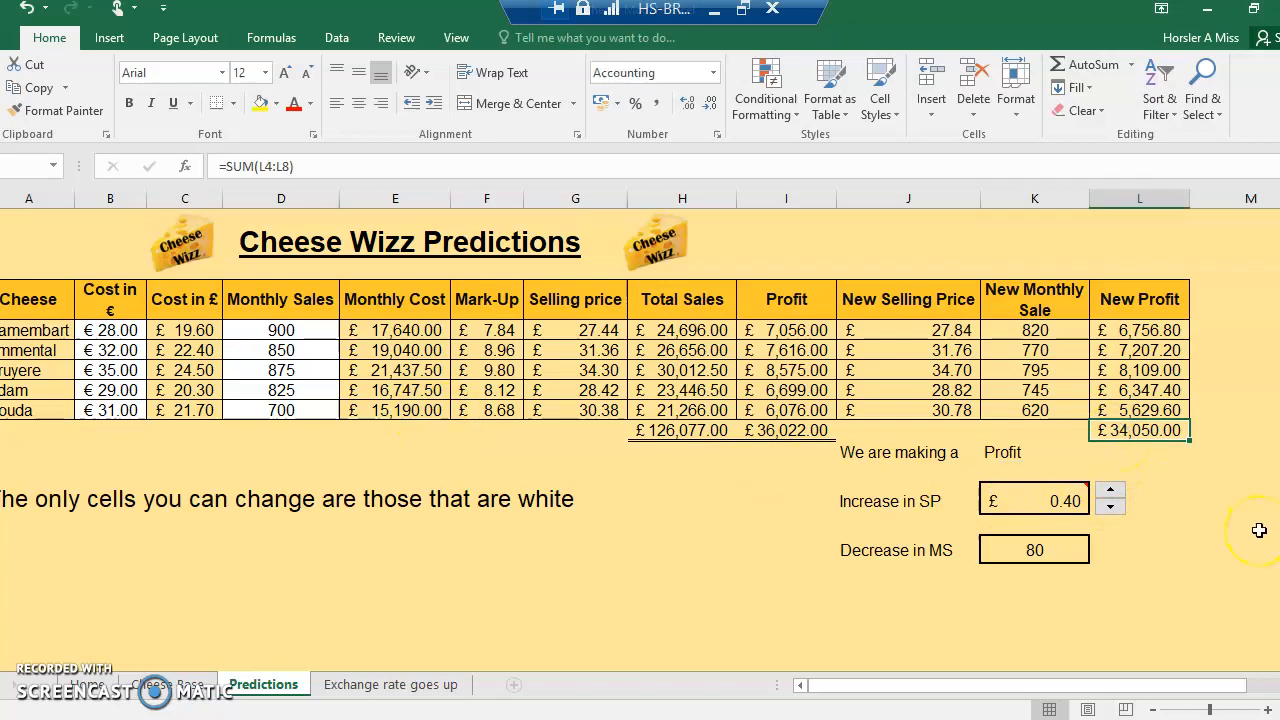
{"action": "type", "text": "-1"}
{"action": "key", "text": "Return"}
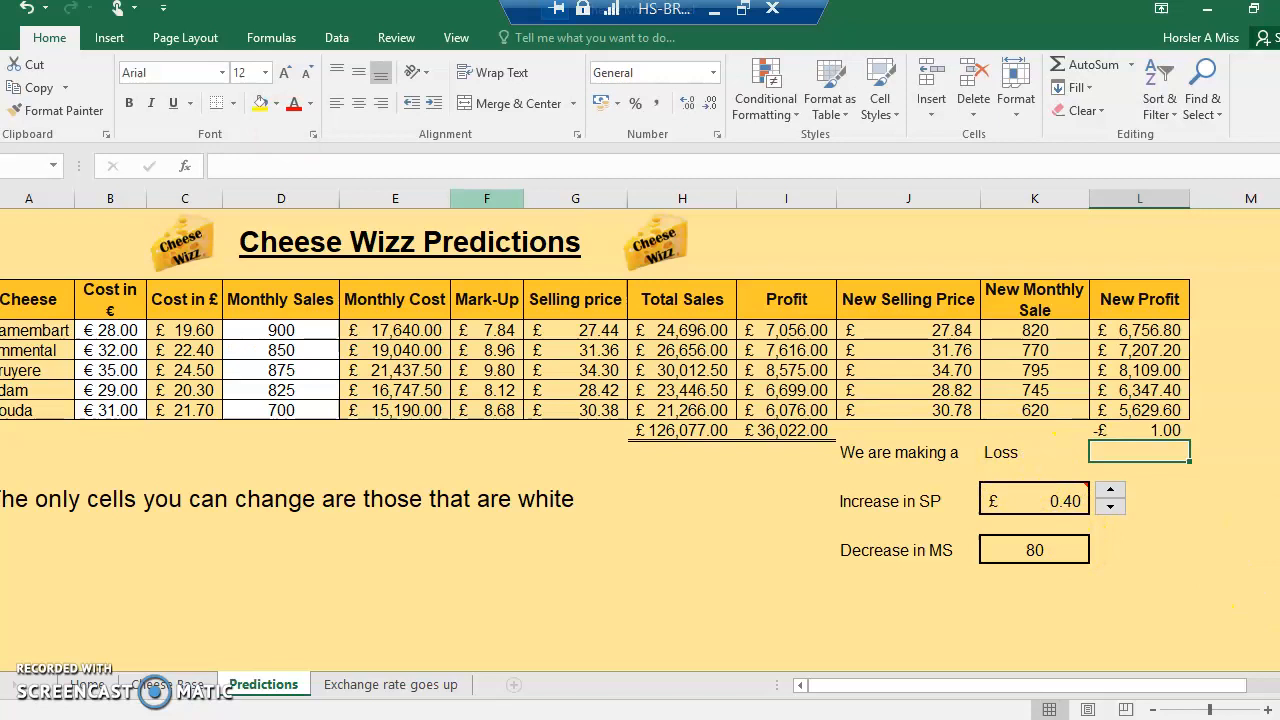
{"action": "left_click", "coordinate": [26, 8]}
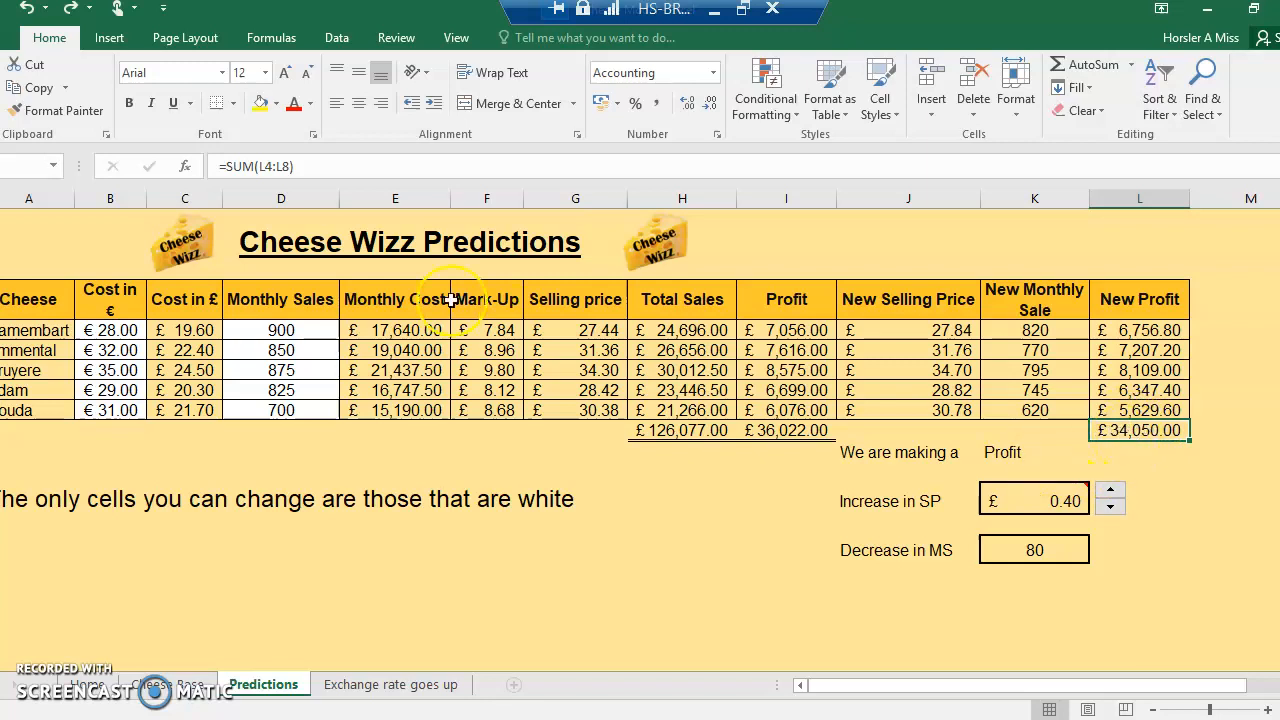
Step: Edit the K10 formula to begin a nested IF testing L9=0 ahead of the "Loss" value
{"action": "left_click", "coordinate": [1008, 457]}
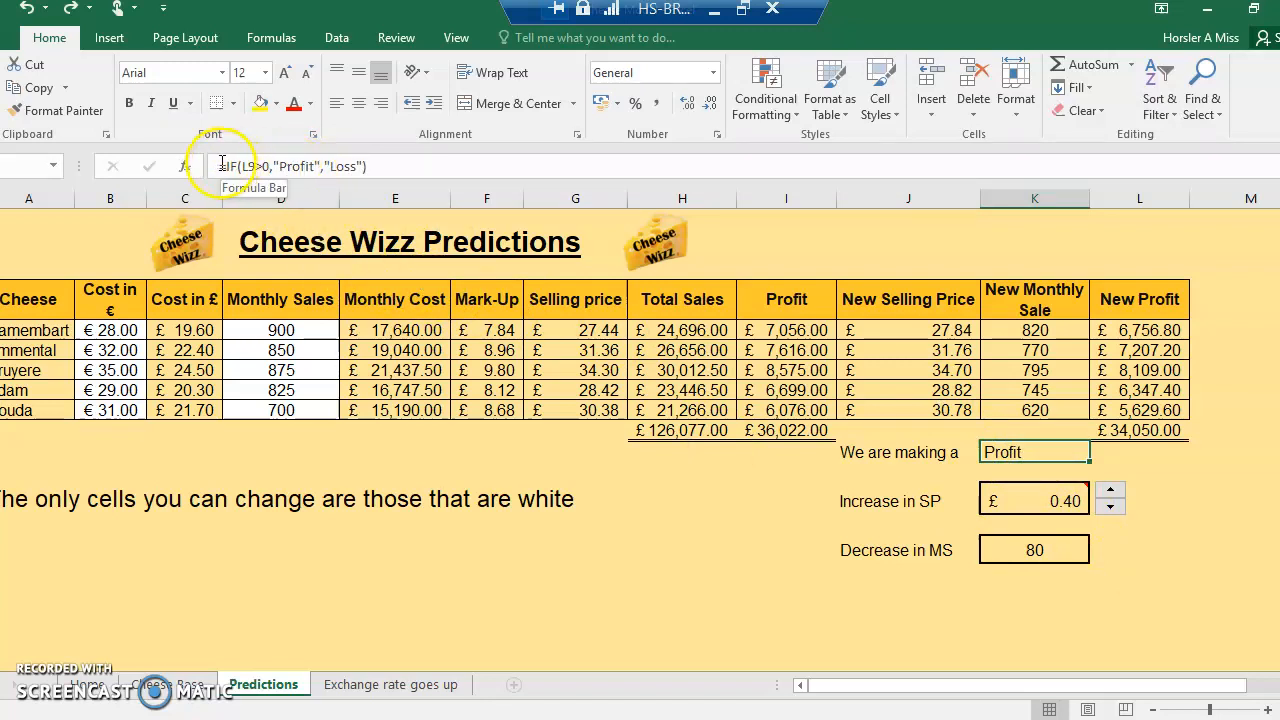
{"action": "left_click", "coordinate": [319, 166]}
{"action": "key", "text": "Right"}
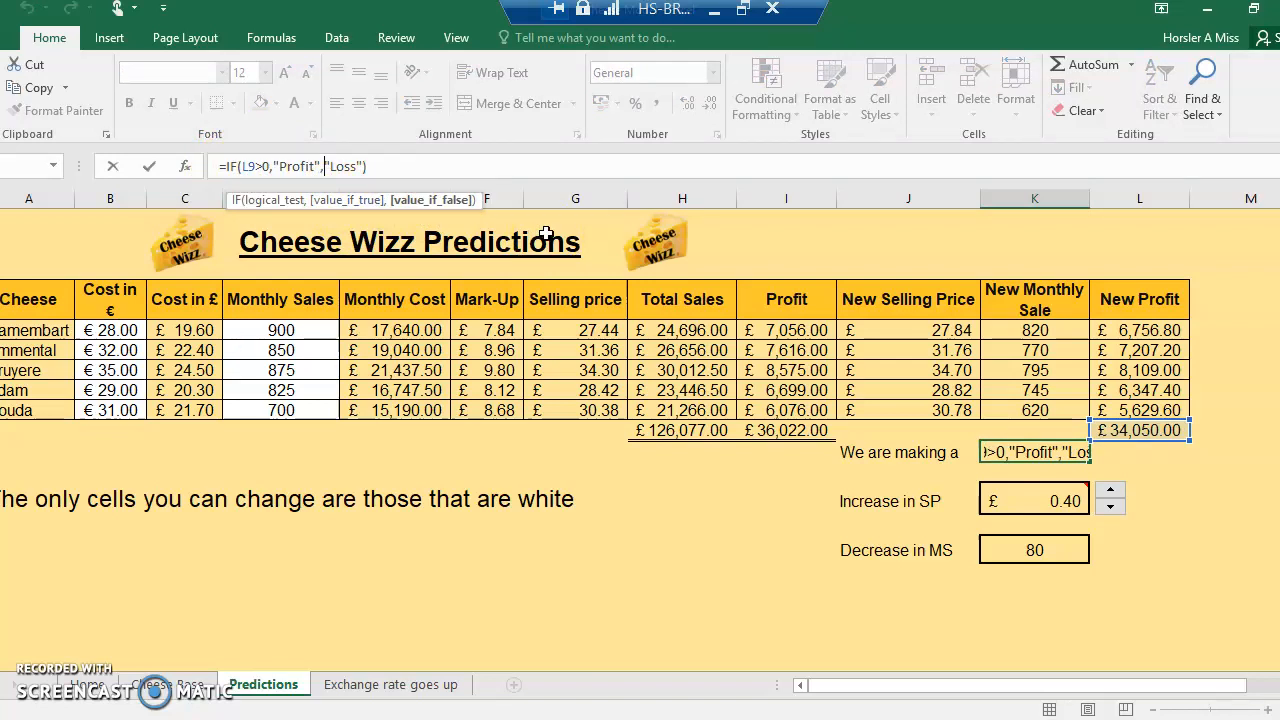
{"action": "type", "text": "if"}
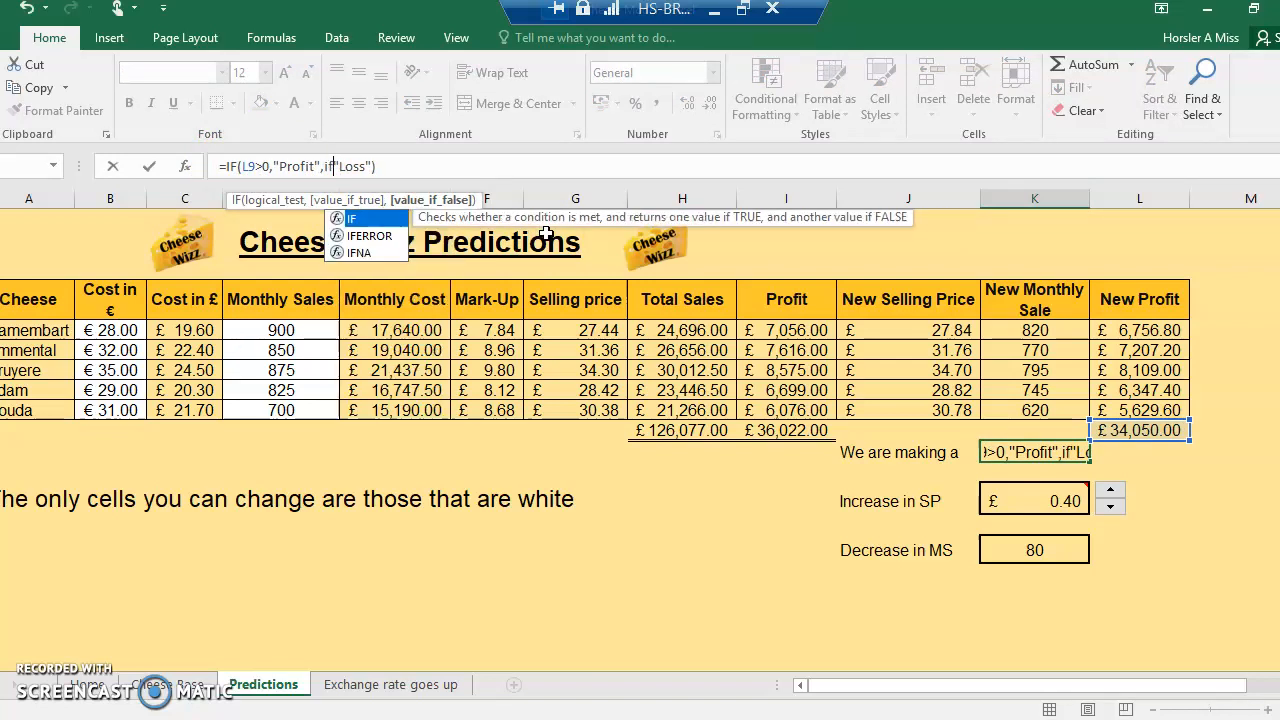
{"action": "type", "text": "("}
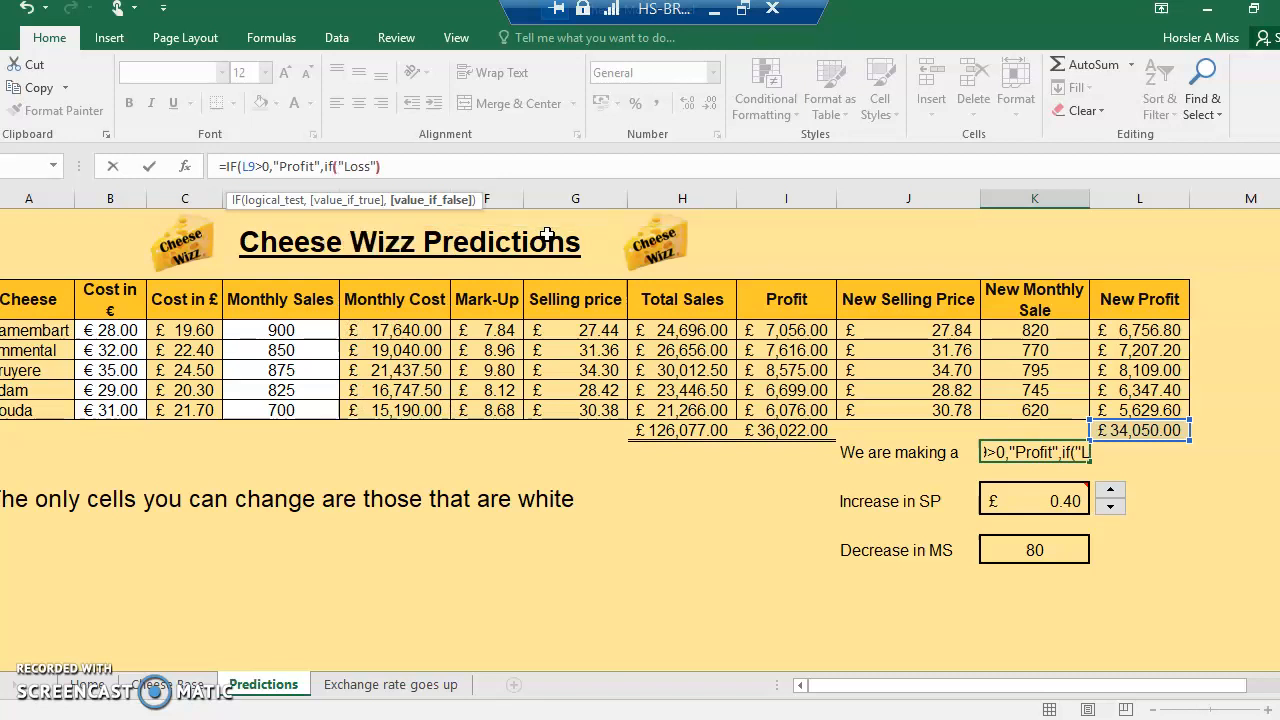
{"action": "left_click", "coordinate": [1136, 431]}
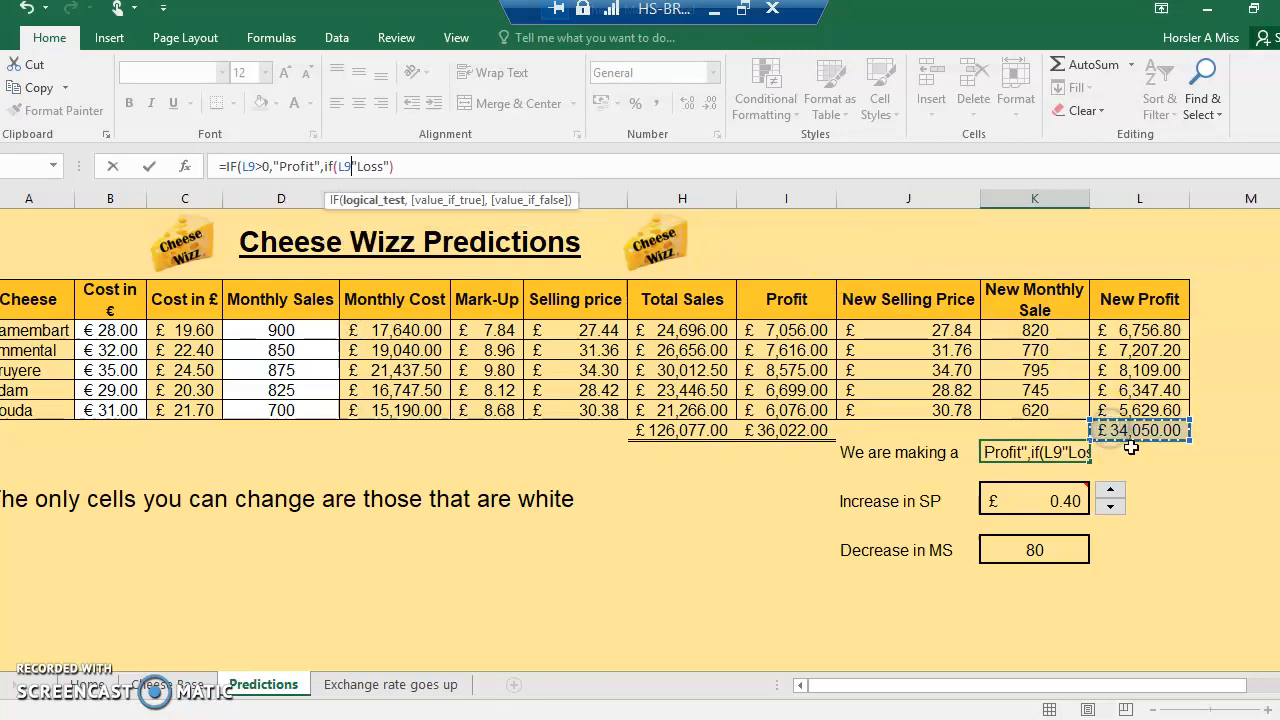
{"action": "type", "text": "="}
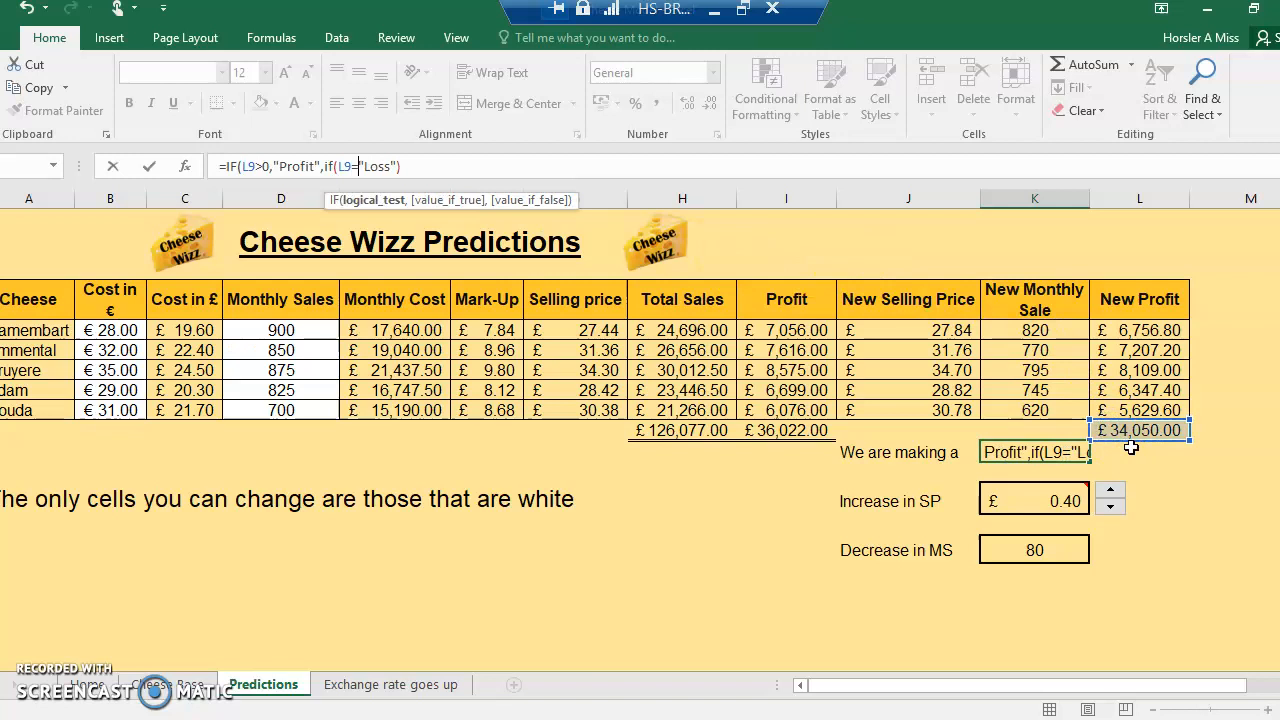
{"action": "type", "text": "\"B"}
{"action": "key", "text": "BackSpace"}
{"action": "key", "text": "BackSpace"}
{"action": "type", "text": "0,"}
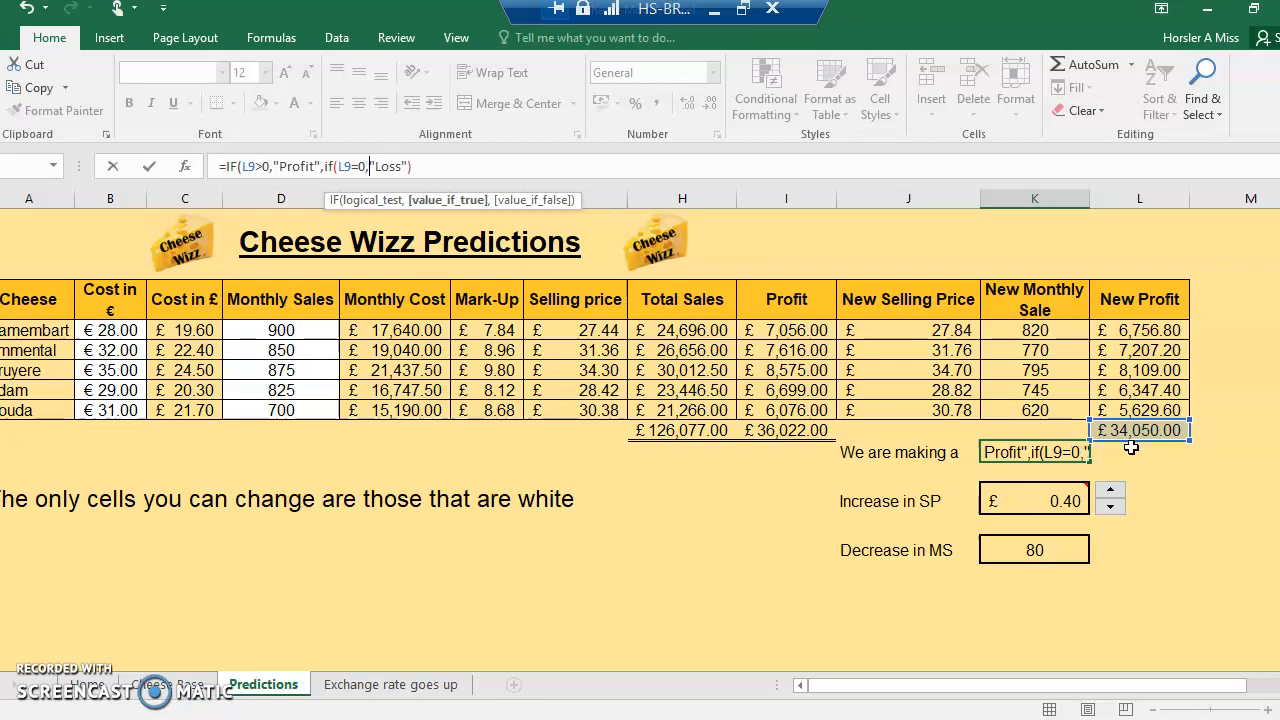
Step: Add "Break Even" as the nested IF's true value before "Loss", close both brackets, and commit the formula
{"action": "type", "text": "\"Break"}
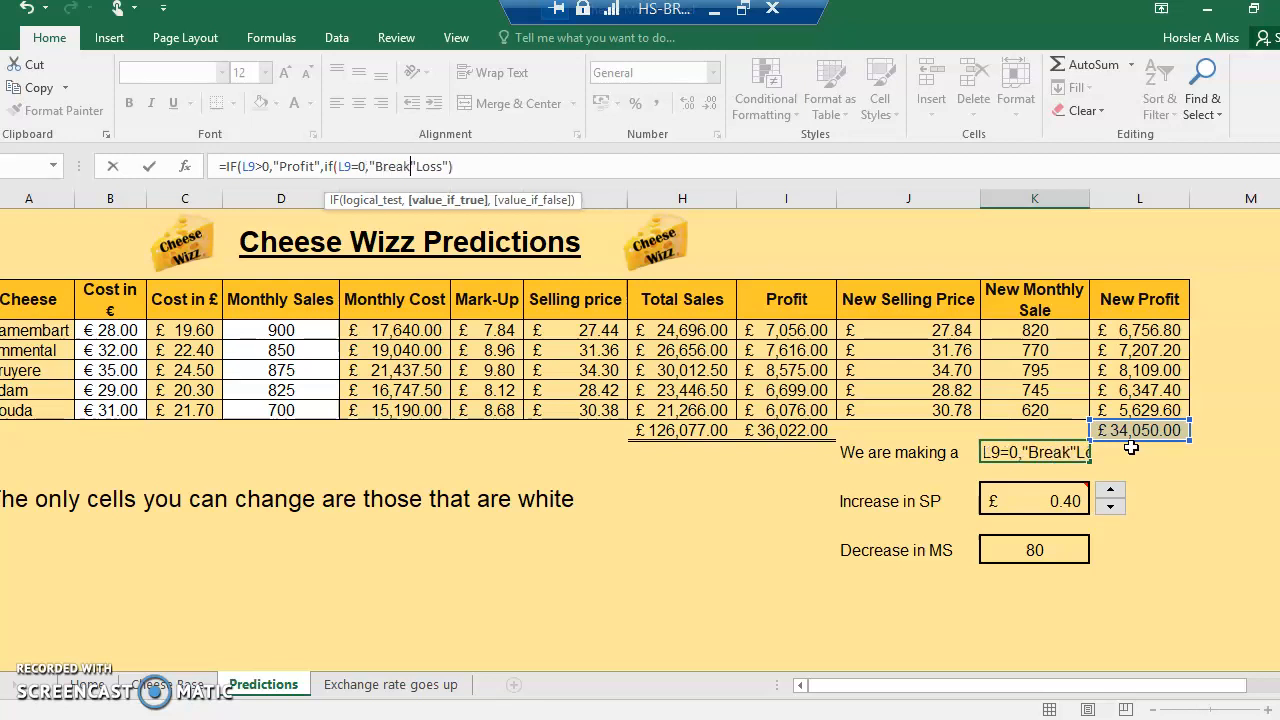
{"action": "type", "text": " Even\""}
{"action": "type", "text": ","}
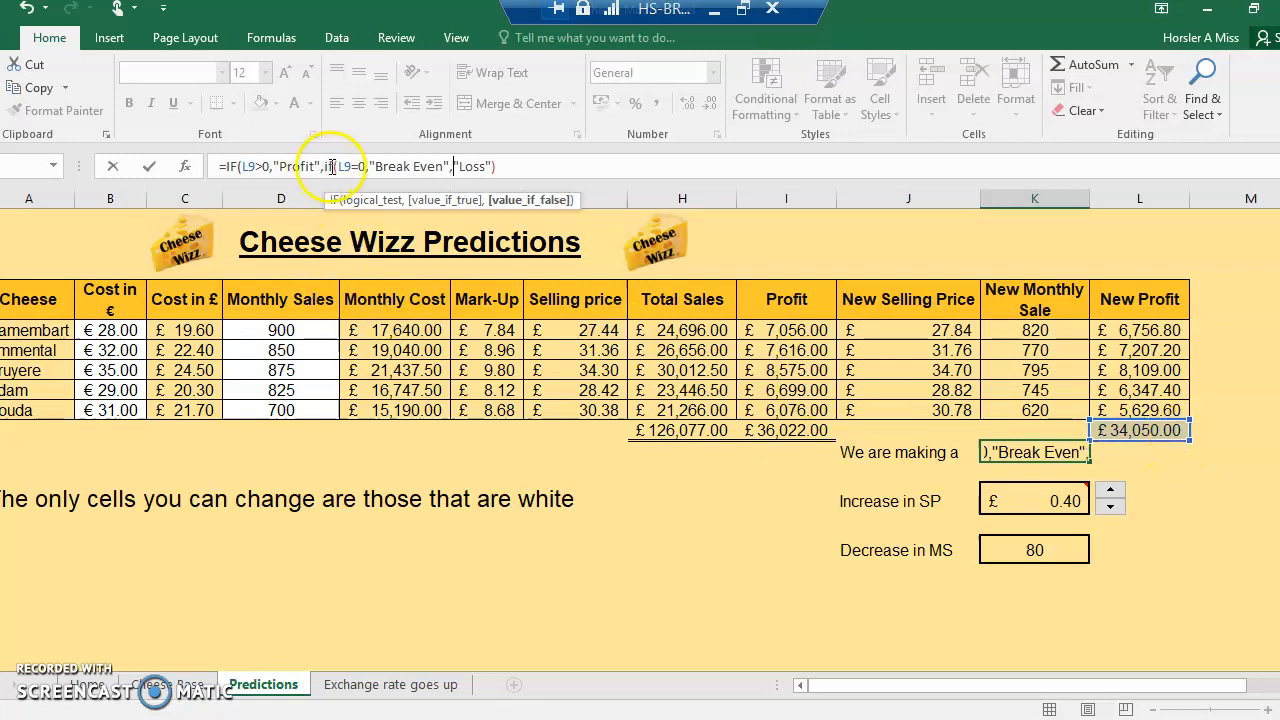
{"action": "left_click", "coordinate": [542, 170]}
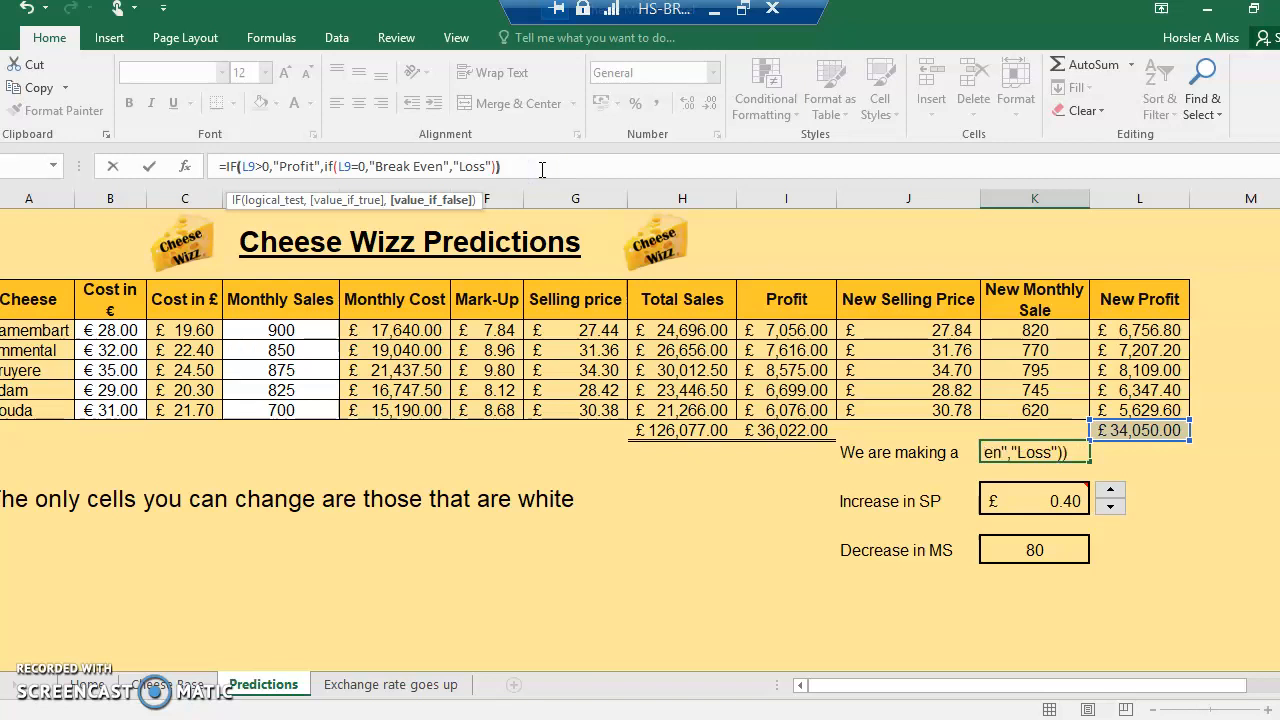
{"action": "key", "text": "Return"}
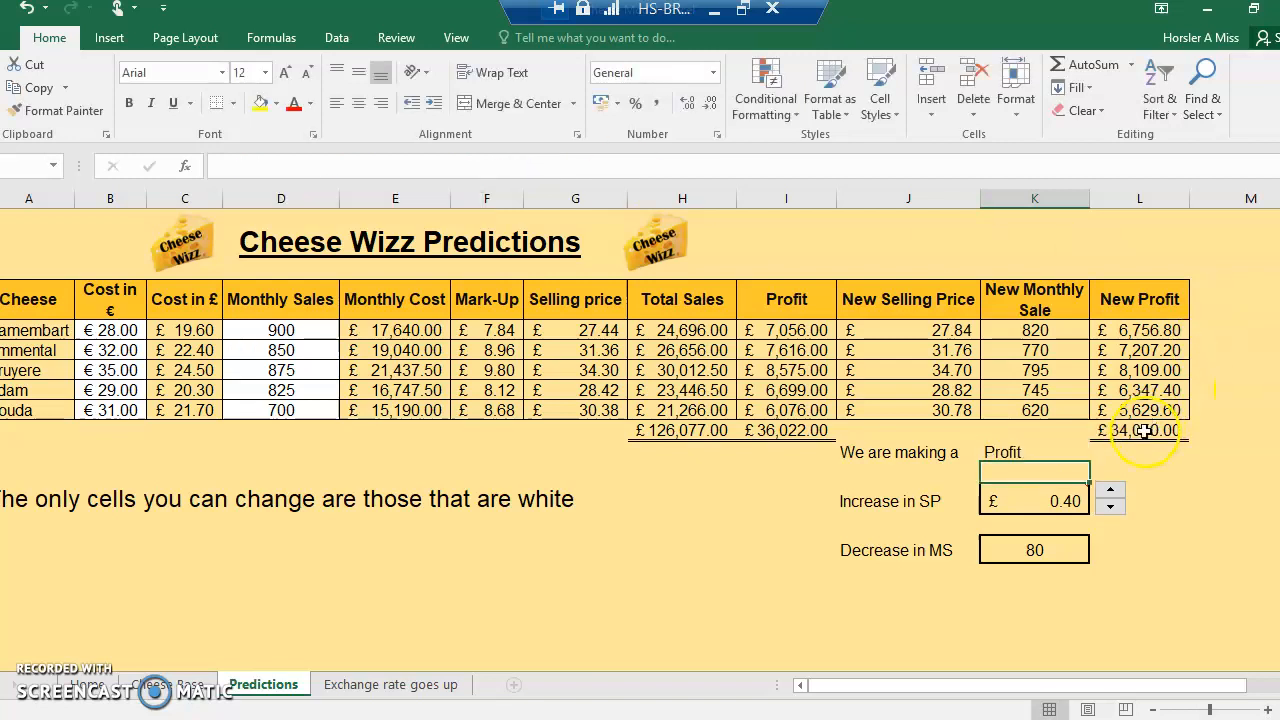
Step: Test the nested formula by entering 0 in the New Profit total cell L9, and undo the entry
{"action": "left_click", "coordinate": [1144, 430]}
{"action": "type", "text": "0"}
{"action": "key", "text": "Return"}
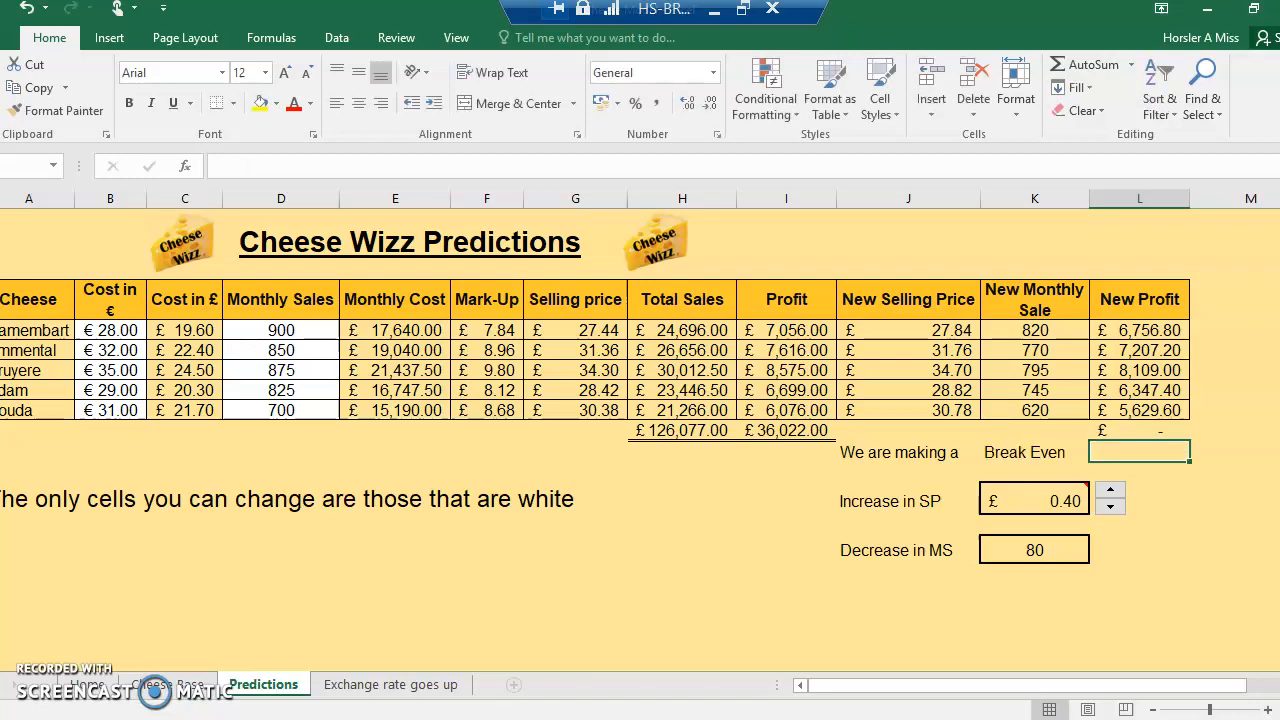
{"action": "left_click", "coordinate": [1160, 432]}
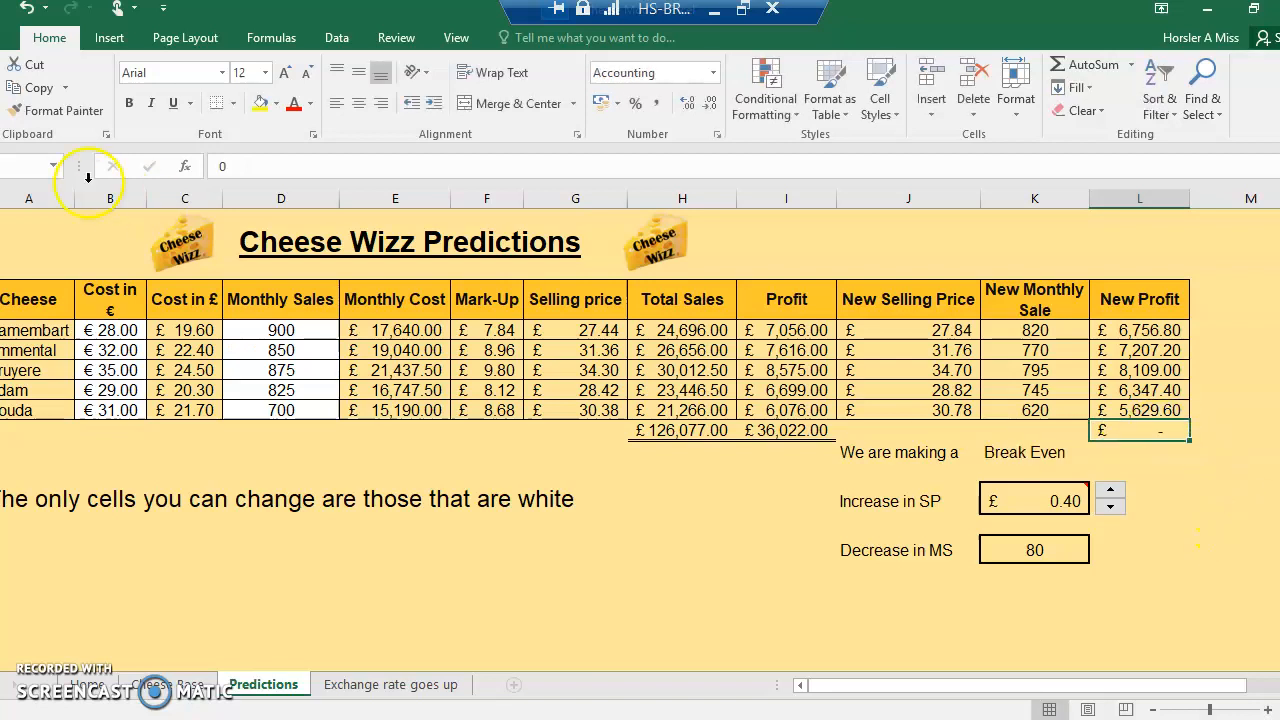
{"action": "left_click", "coordinate": [30, 10]}
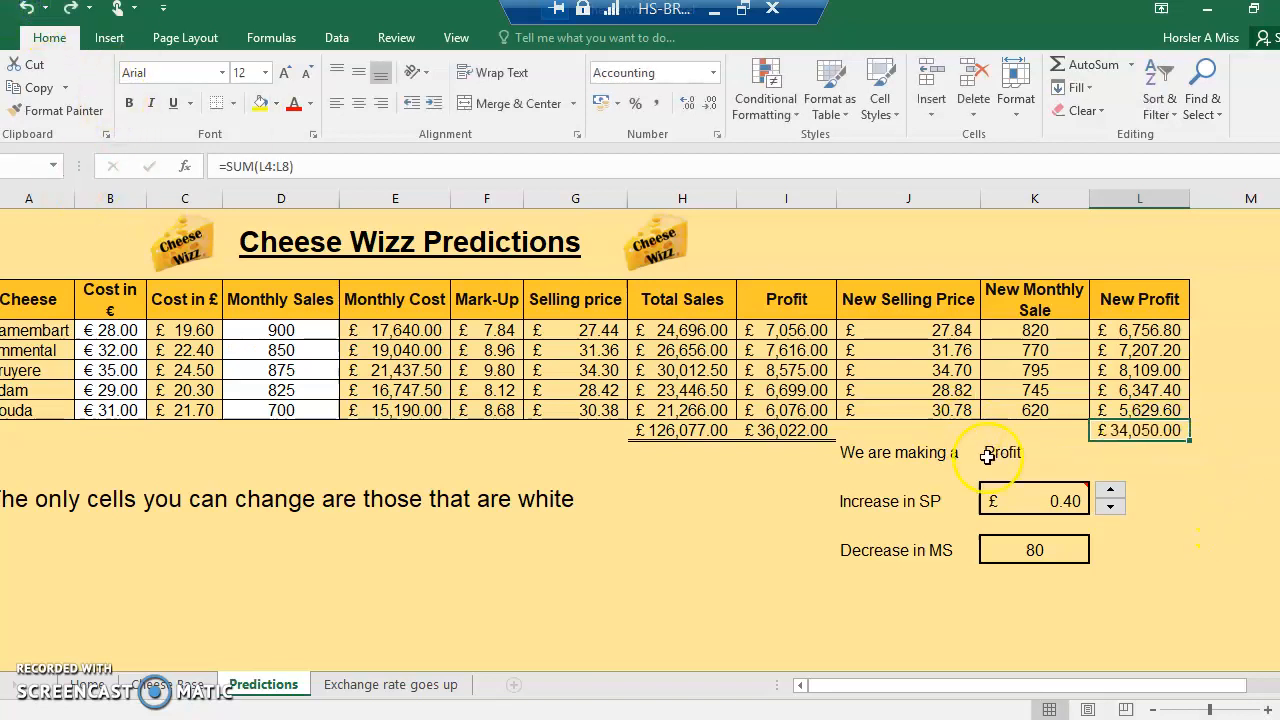
Step: Add an Equal To highlight rule to the formula cell K10 formatting "Profit" with Green Fill with Dark Green Text
{"action": "left_click", "coordinate": [1030, 454]}
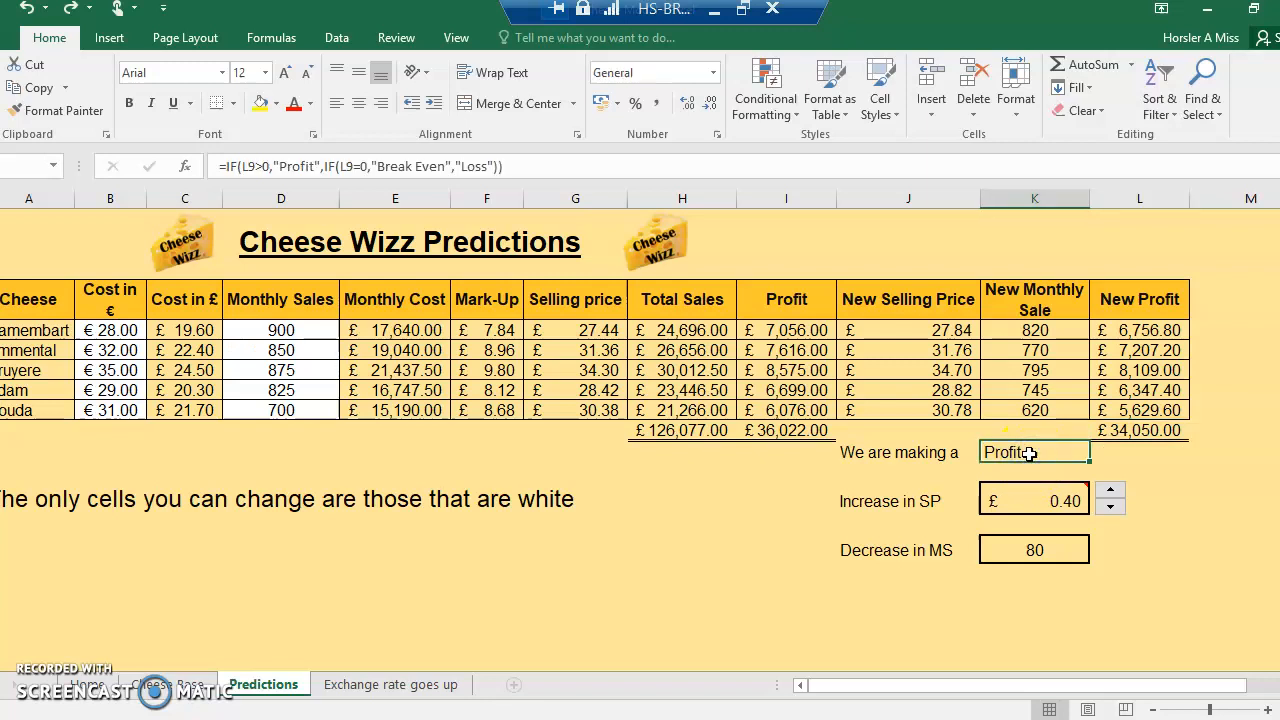
{"action": "left_click", "coordinate": [755, 100]}
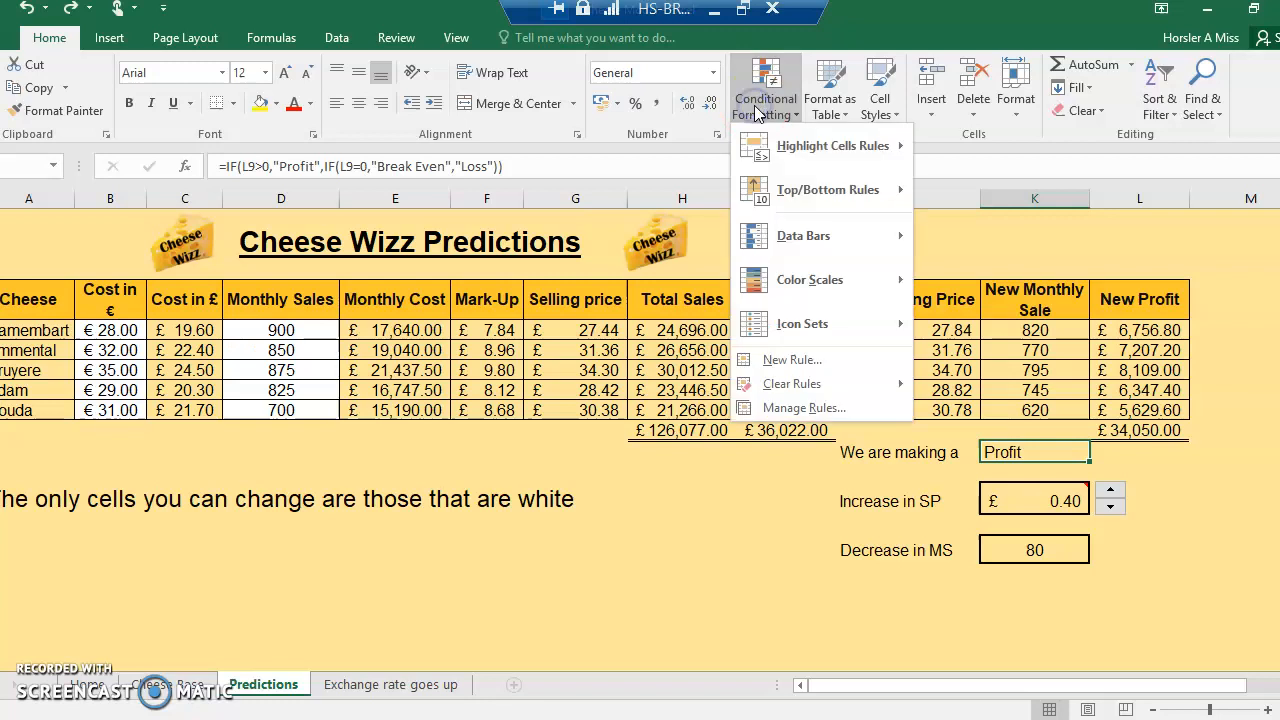
{"action": "mouse_move", "coordinate": [784, 153]}
{"action": "left_click", "coordinate": [987, 283]}
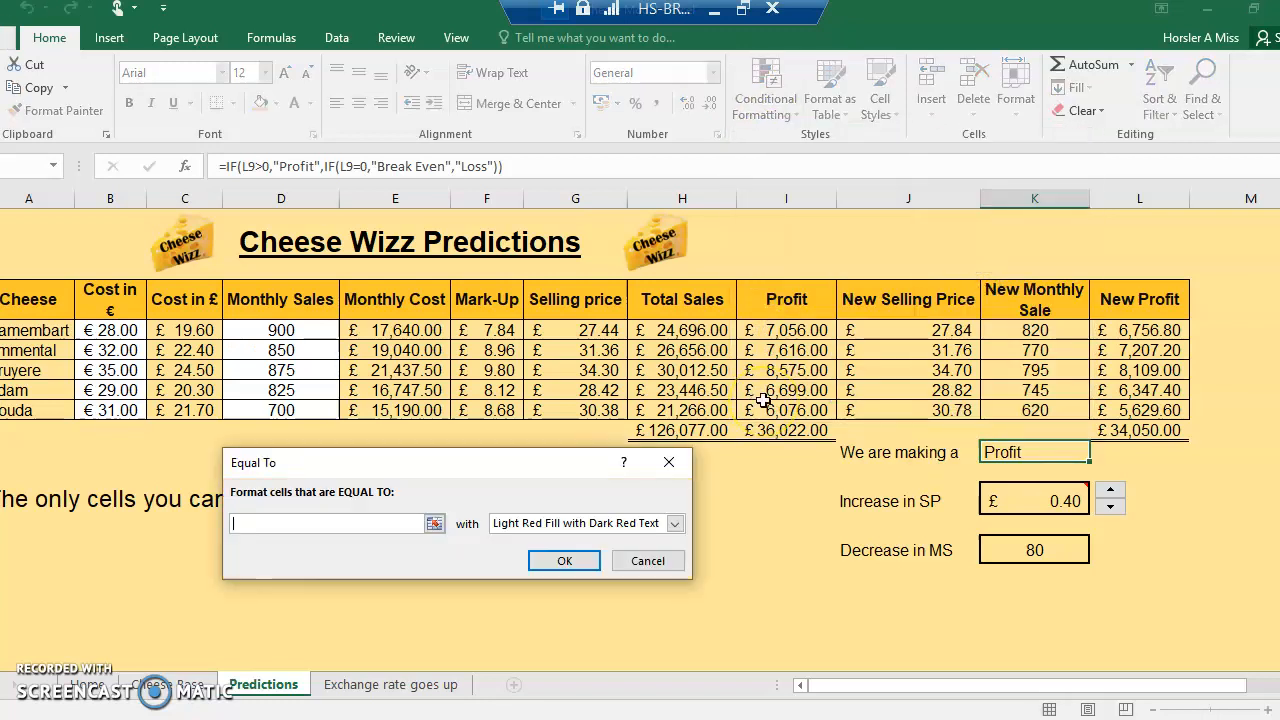
{"action": "type", "text": "Profit"}
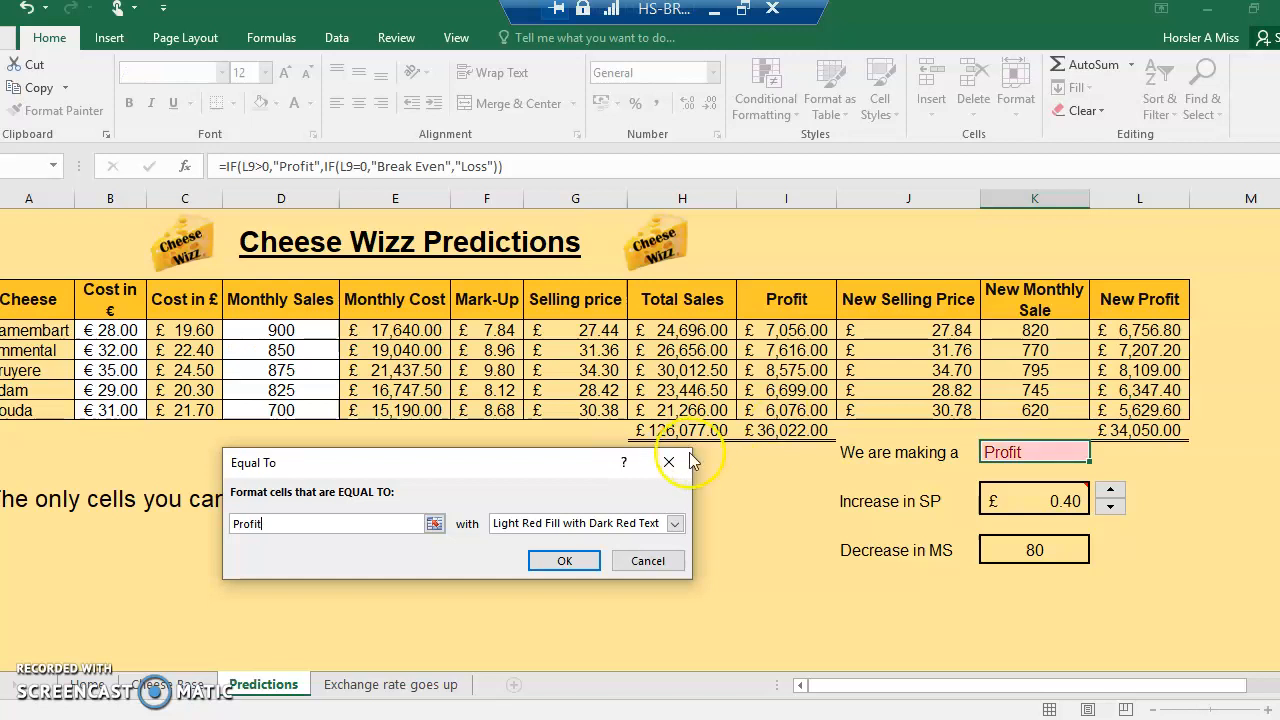
{"action": "left_click", "coordinate": [588, 522]}
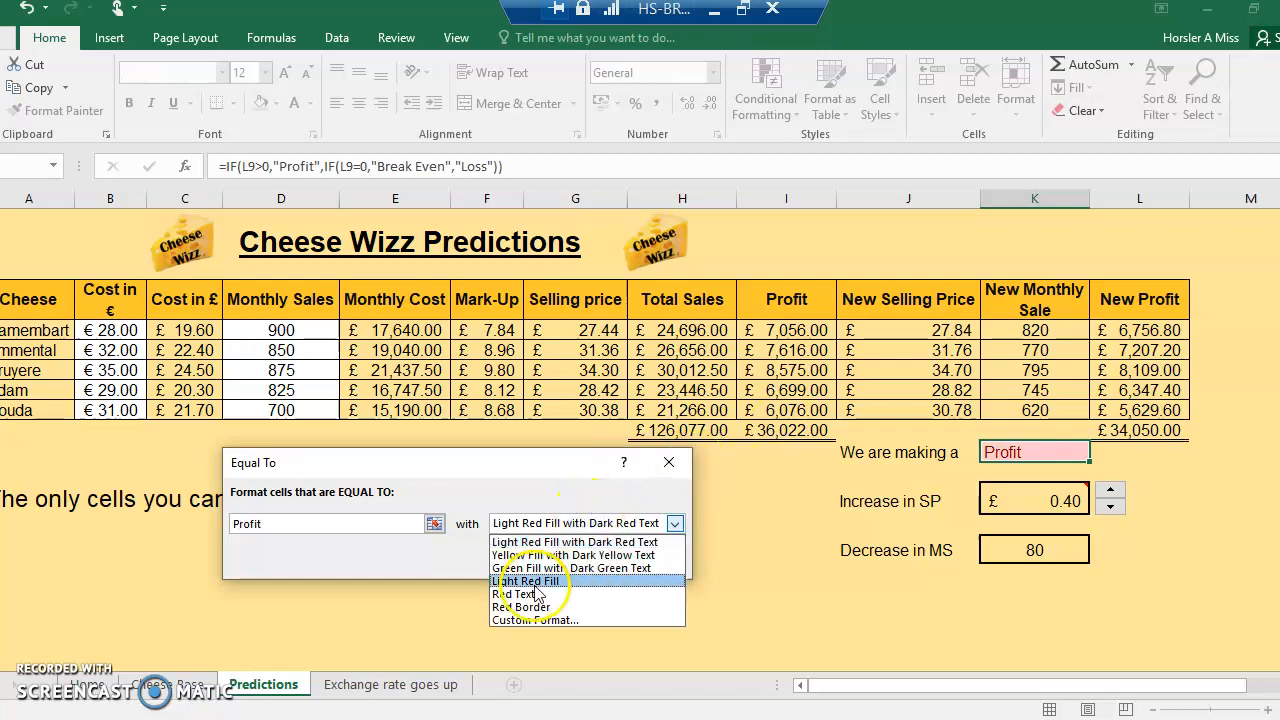
{"action": "left_click", "coordinate": [535, 568]}
{"action": "left_click", "coordinate": [560, 561]}
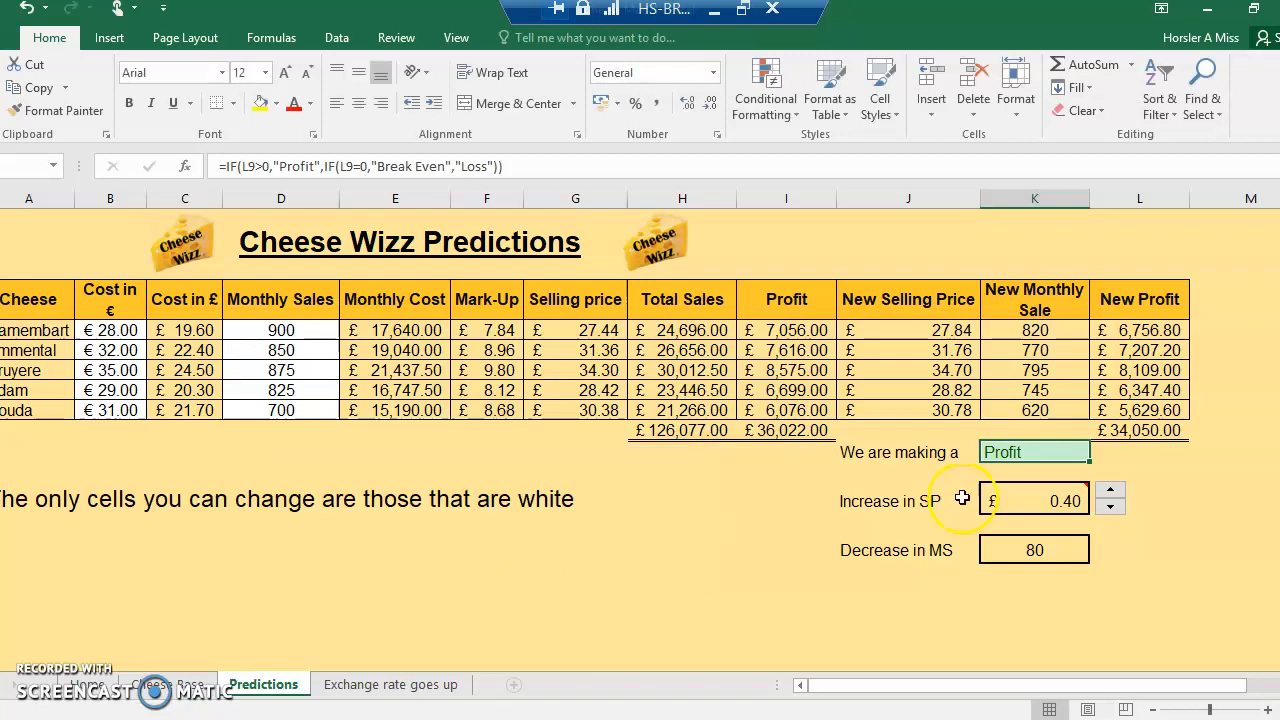
Step: Add an Equal To highlight rule to K10 formatting "Loss" with Light Red Fill with Dark Red Text
{"action": "left_click", "coordinate": [765, 92]}
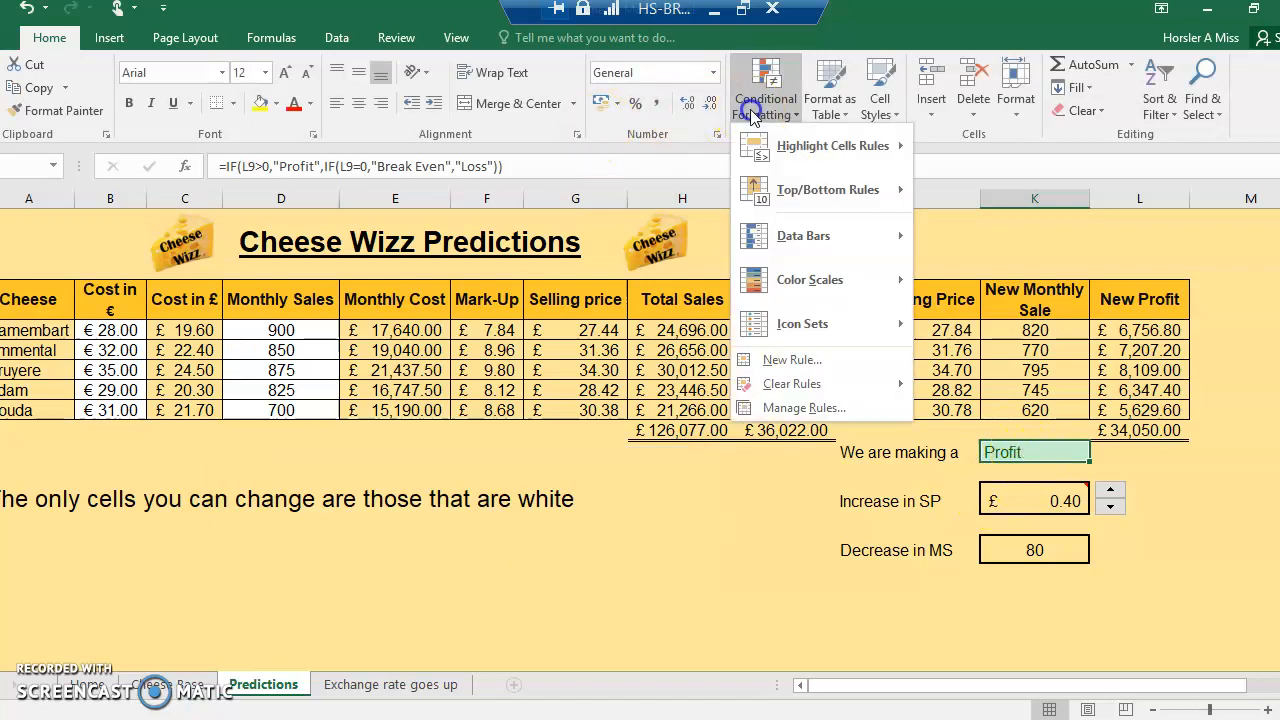
{"action": "mouse_move", "coordinate": [785, 148]}
{"action": "left_click", "coordinate": [955, 275]}
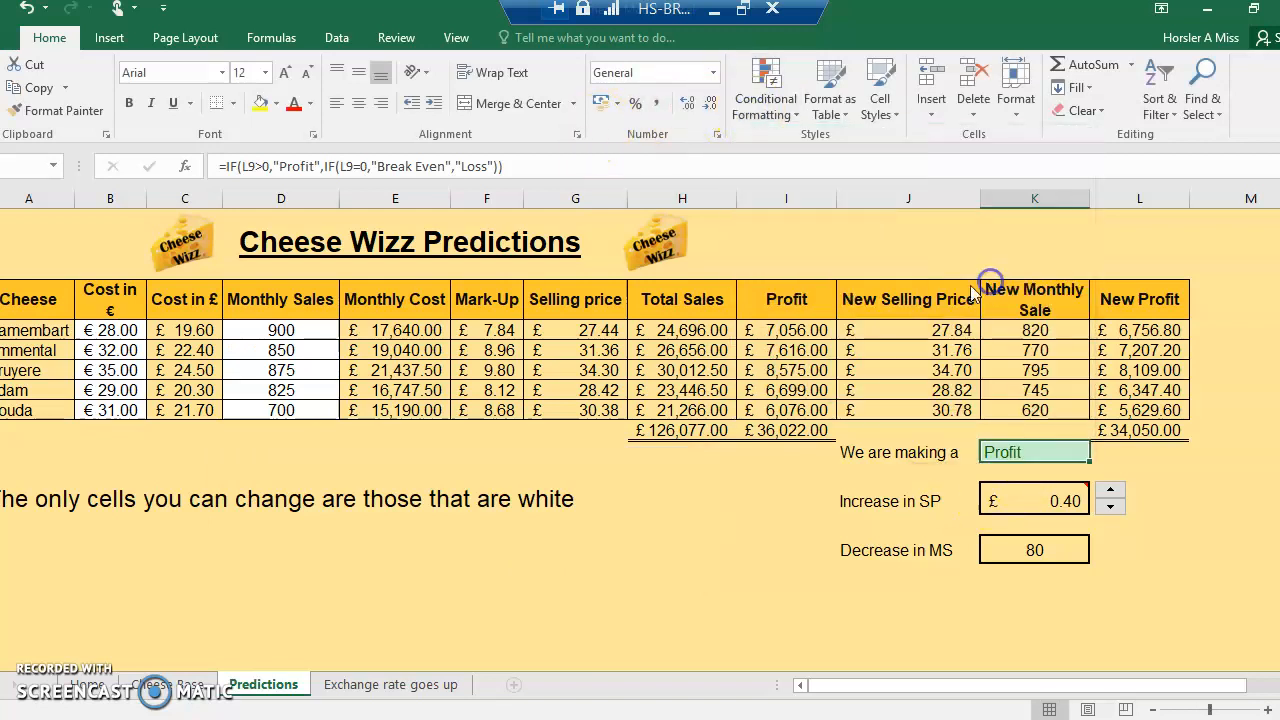
{"action": "type", "text": "Loss"}
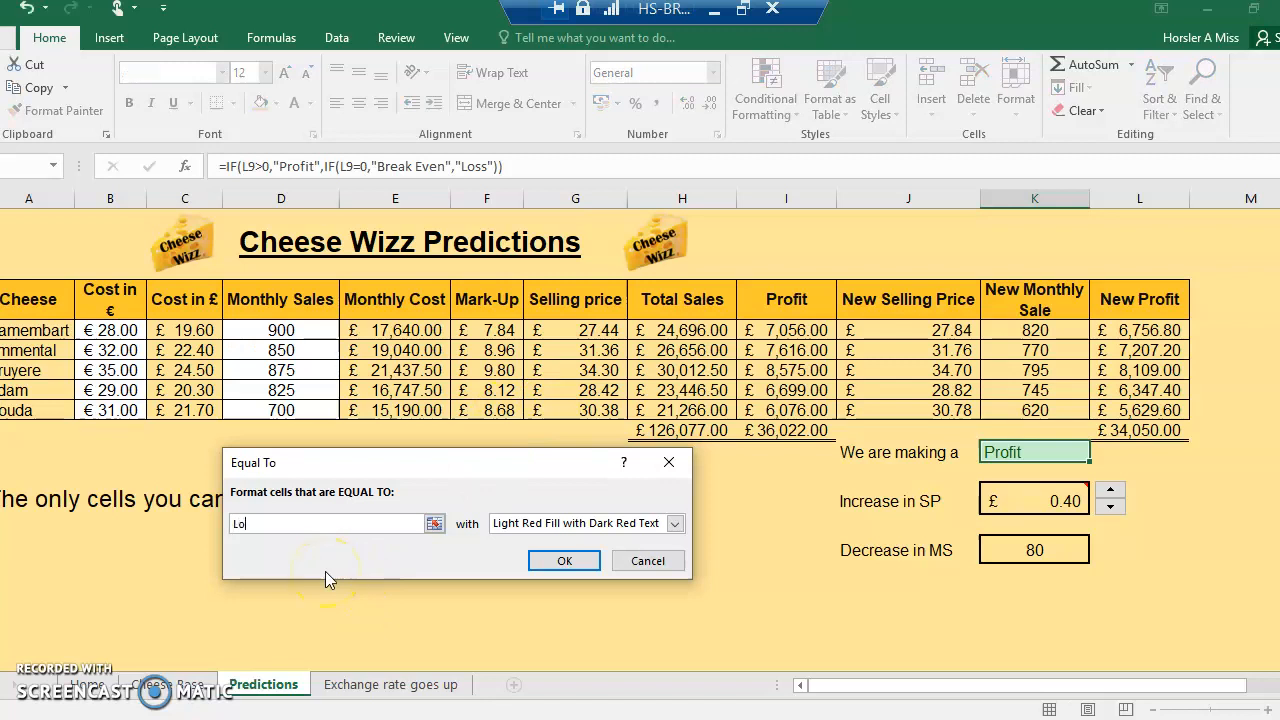
{"action": "left_click", "coordinate": [562, 523]}
{"action": "left_click", "coordinate": [563, 536]}
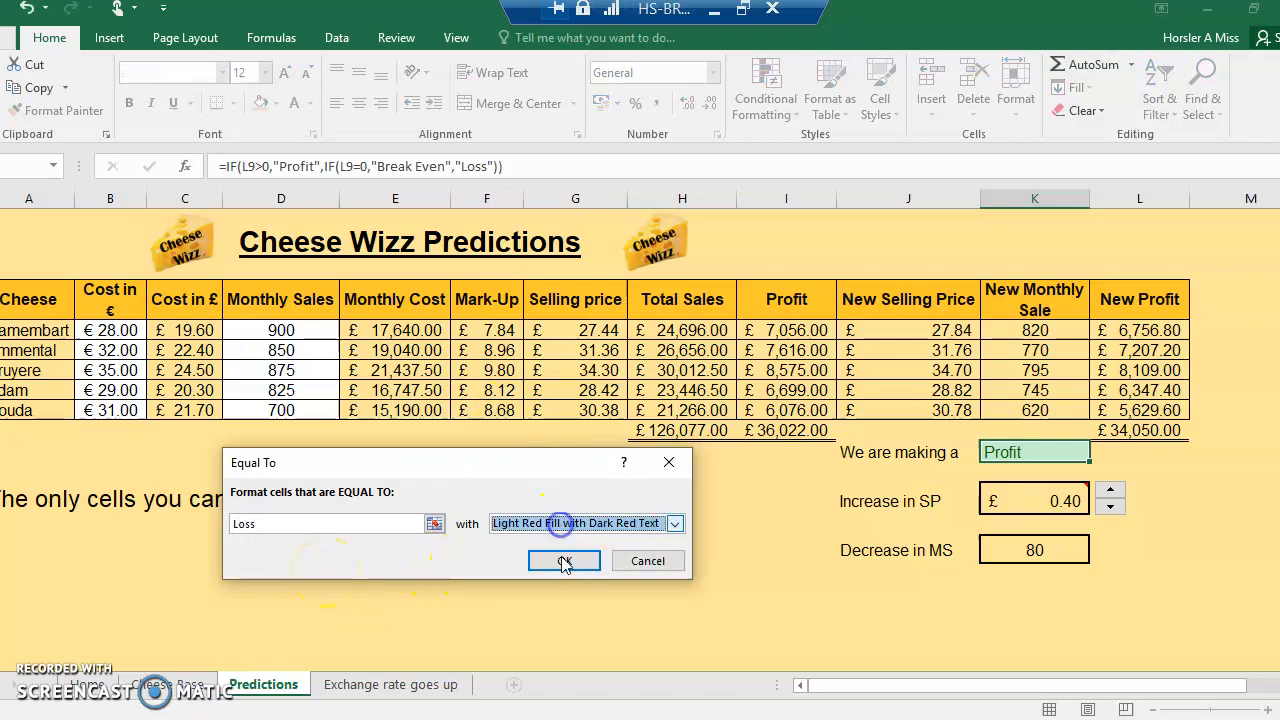
{"action": "left_click", "coordinate": [564, 560]}
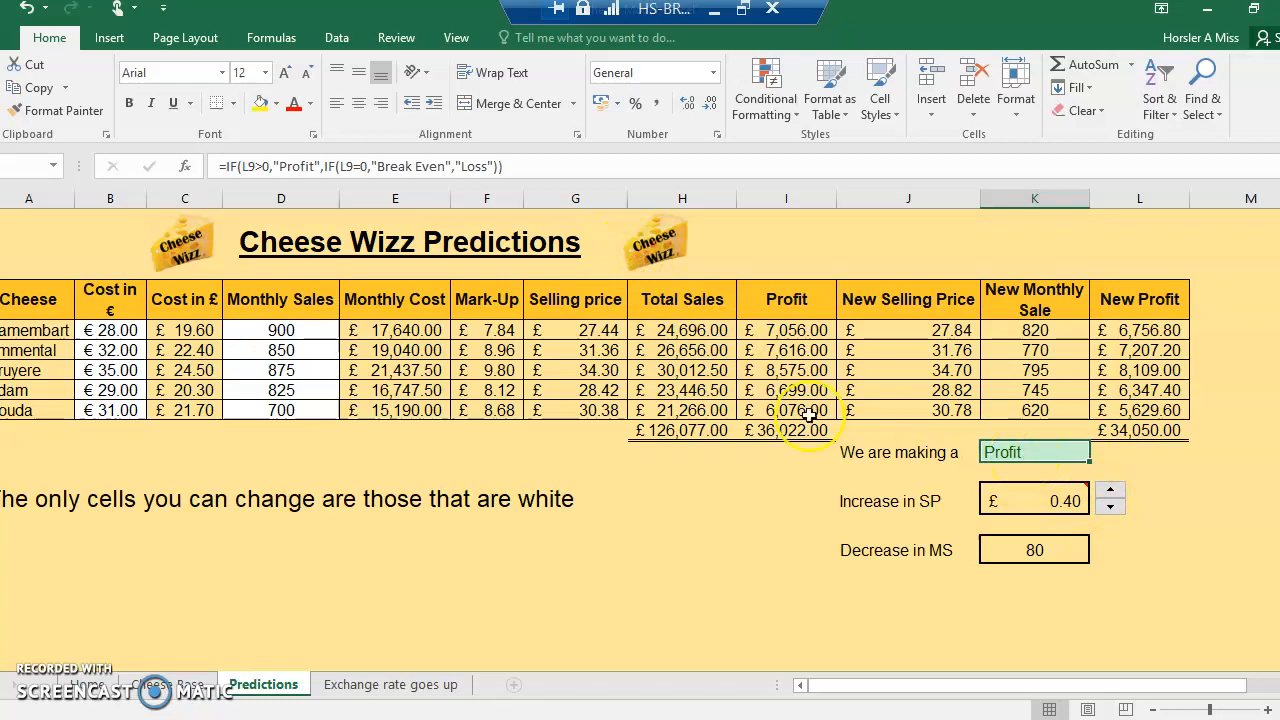
Step: Add an Equal To highlight rule to K10 formatting "Break Even" with Yellow Fill with Dark Yellow Text
{"action": "left_click", "coordinate": [765, 95]}
{"action": "mouse_move", "coordinate": [790, 148]}
{"action": "left_click", "coordinate": [952, 278]}
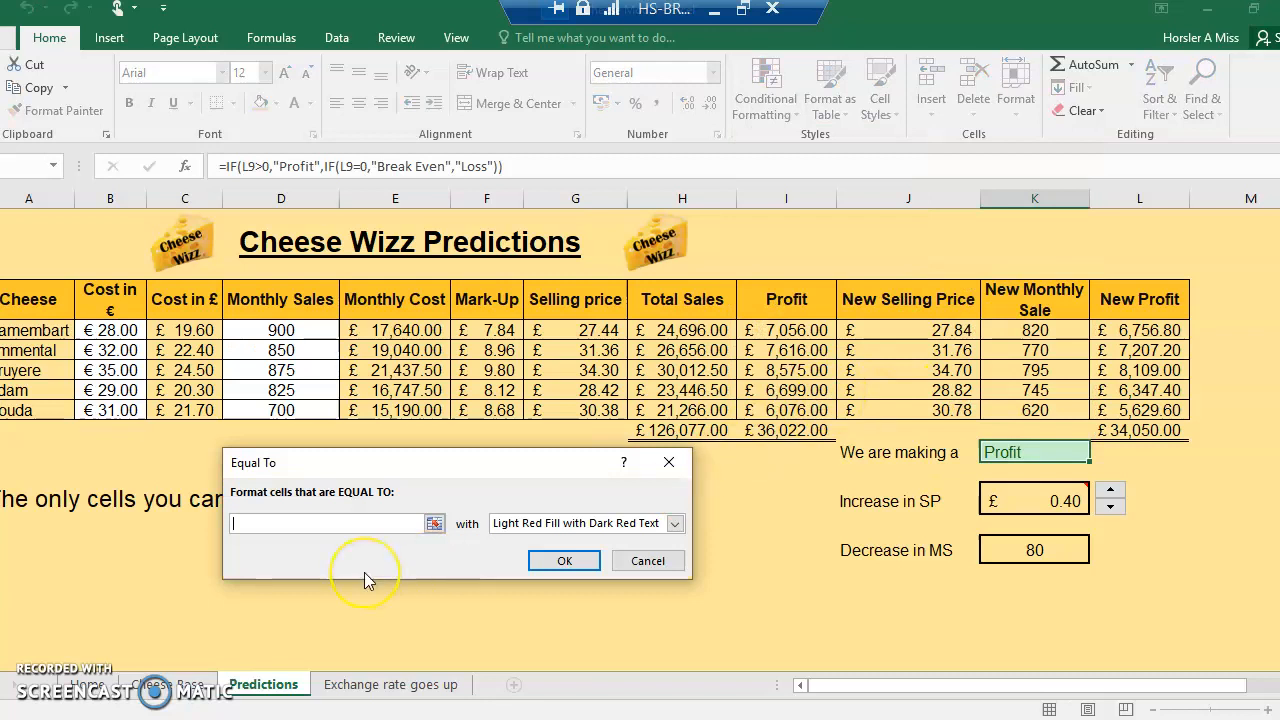
{"action": "type", "text": "Break E"}
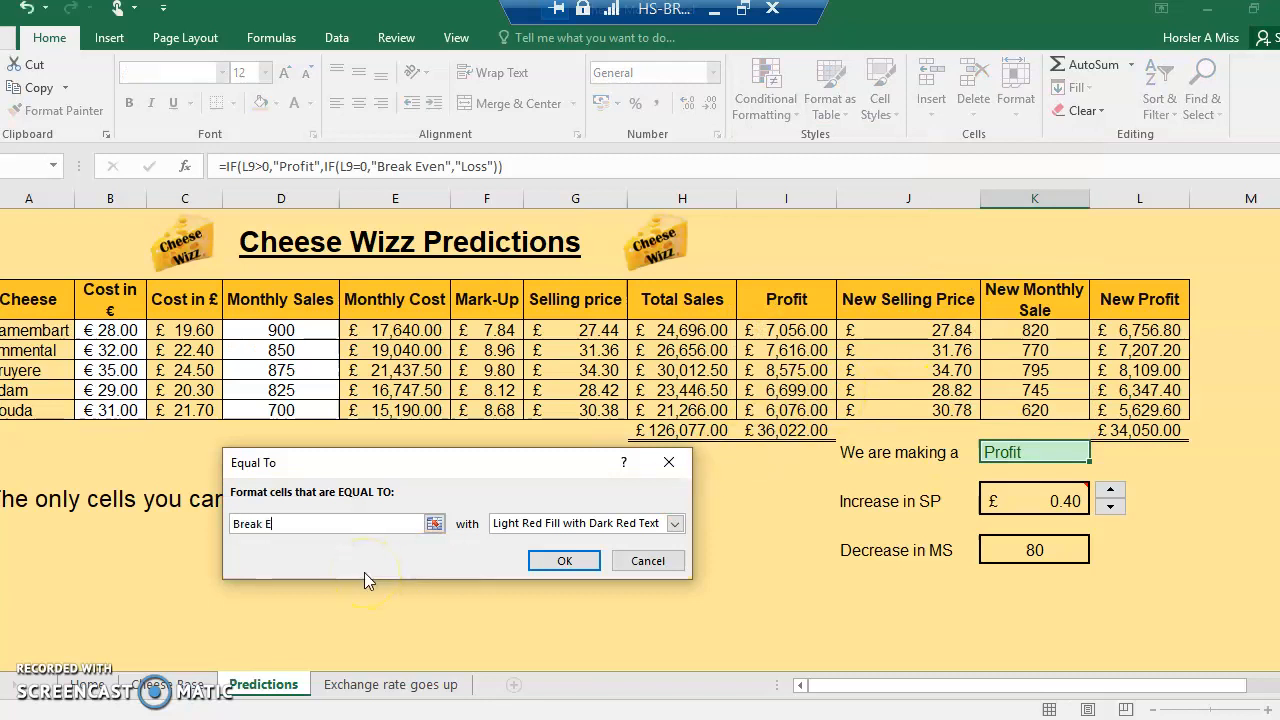
{"action": "type", "text": "ven"}
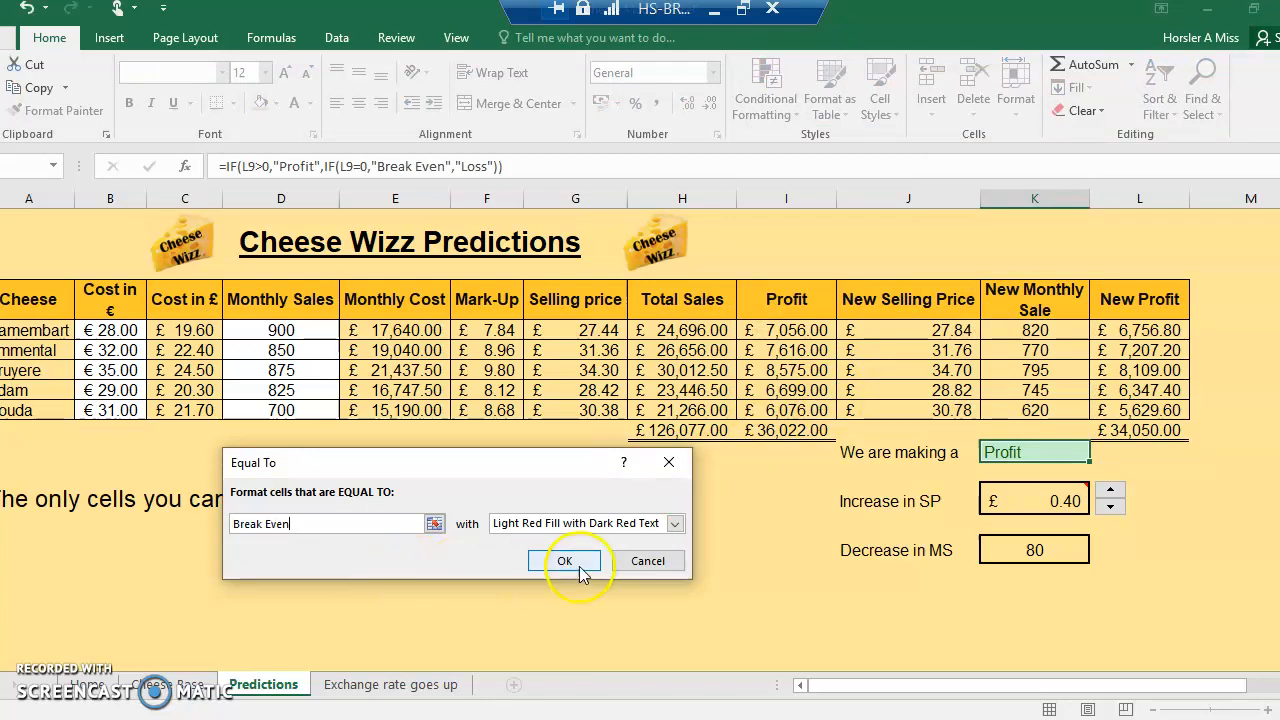
{"action": "left_click", "coordinate": [577, 523]}
{"action": "left_click", "coordinate": [570, 553]}
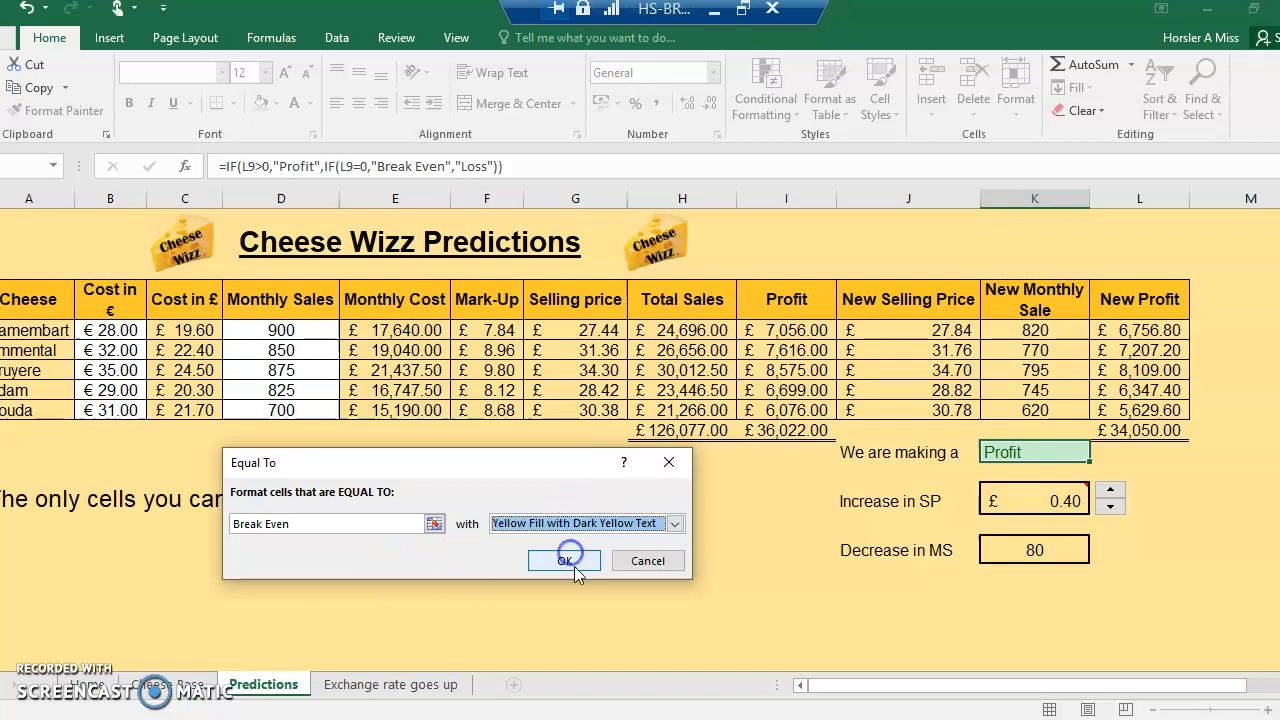
{"action": "left_click", "coordinate": [575, 567]}
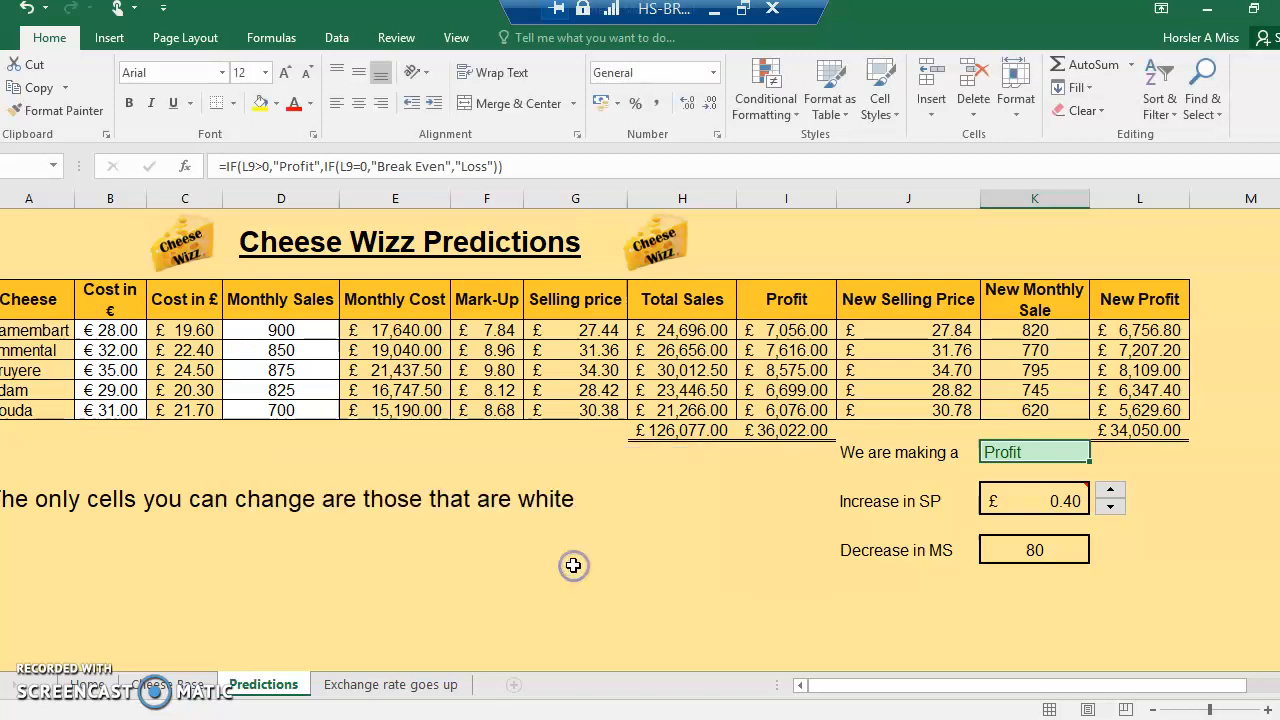
Step: Test the Break Even formatting by entering 0 in the New Profit total cell L9
{"action": "left_click", "coordinate": [1122, 431]}
{"action": "type", "text": "0"}
{"action": "key", "text": "Return"}
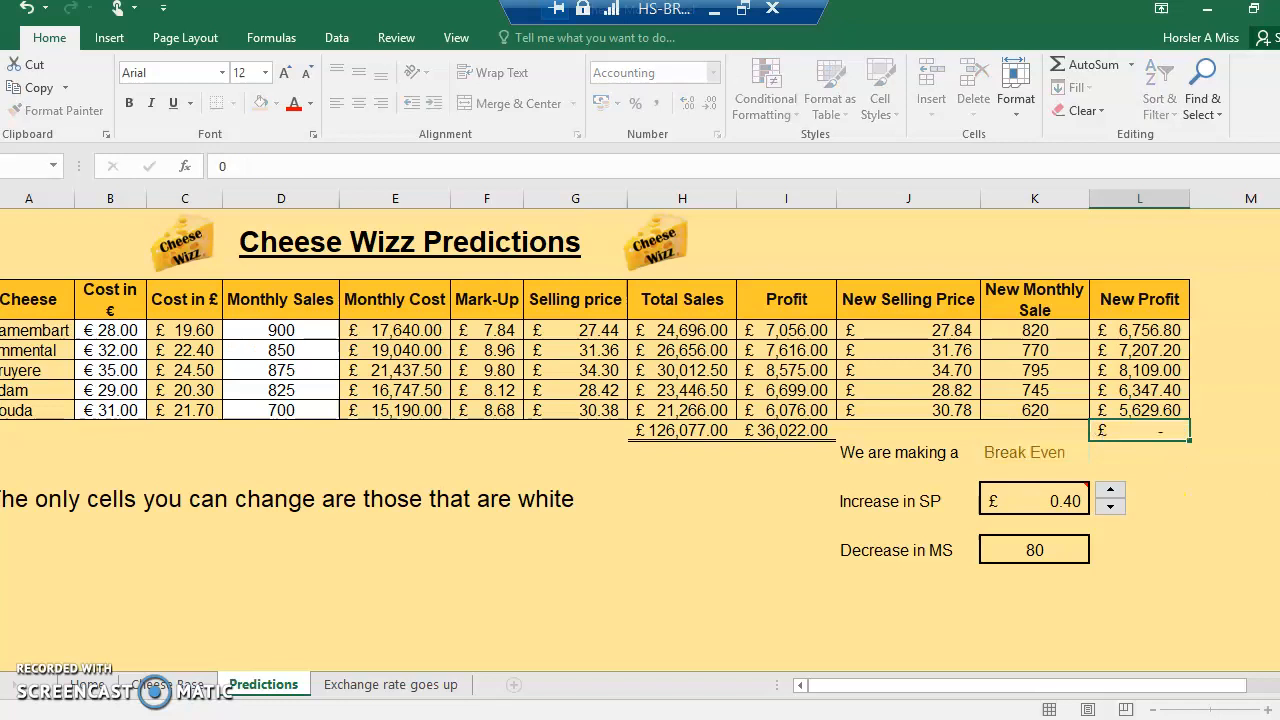
Step: Test the Loss formatting by entering -1 in L9, and undo both test entries to restore the SUM formula
{"action": "left_click", "coordinate": [1125, 430]}
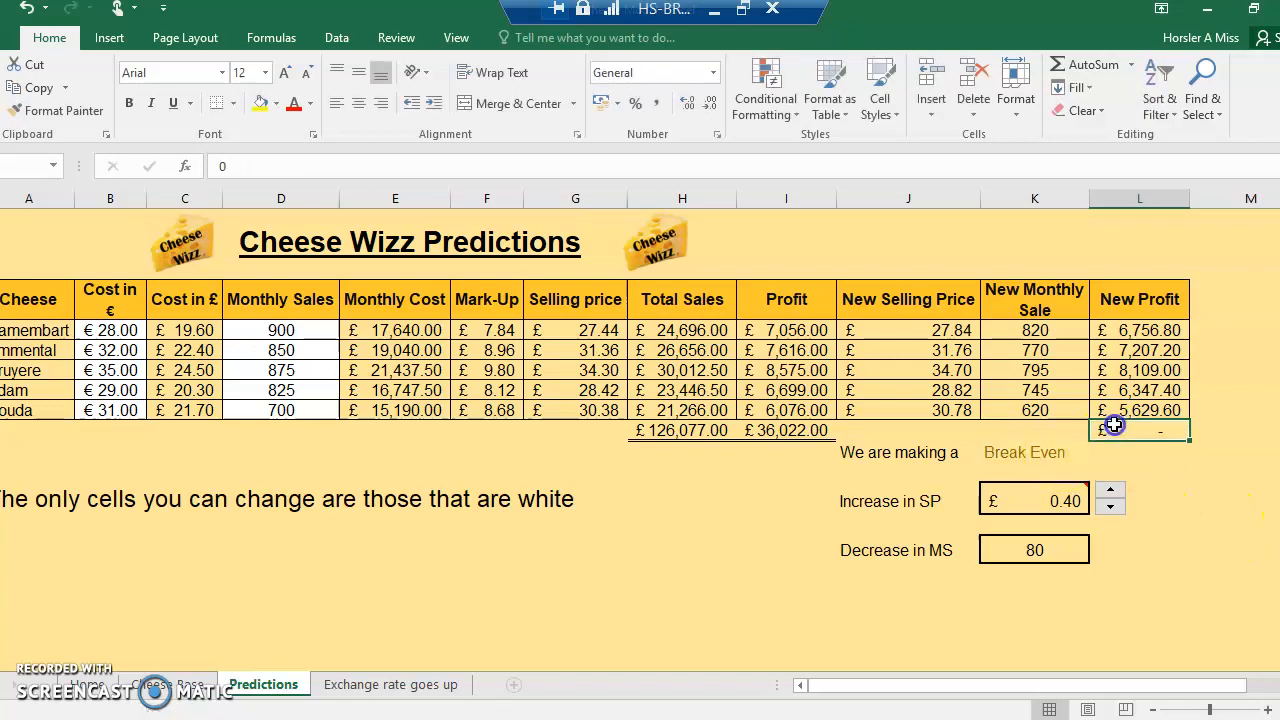
{"action": "type", "text": "-£ 1"}
{"action": "key", "text": "Return"}
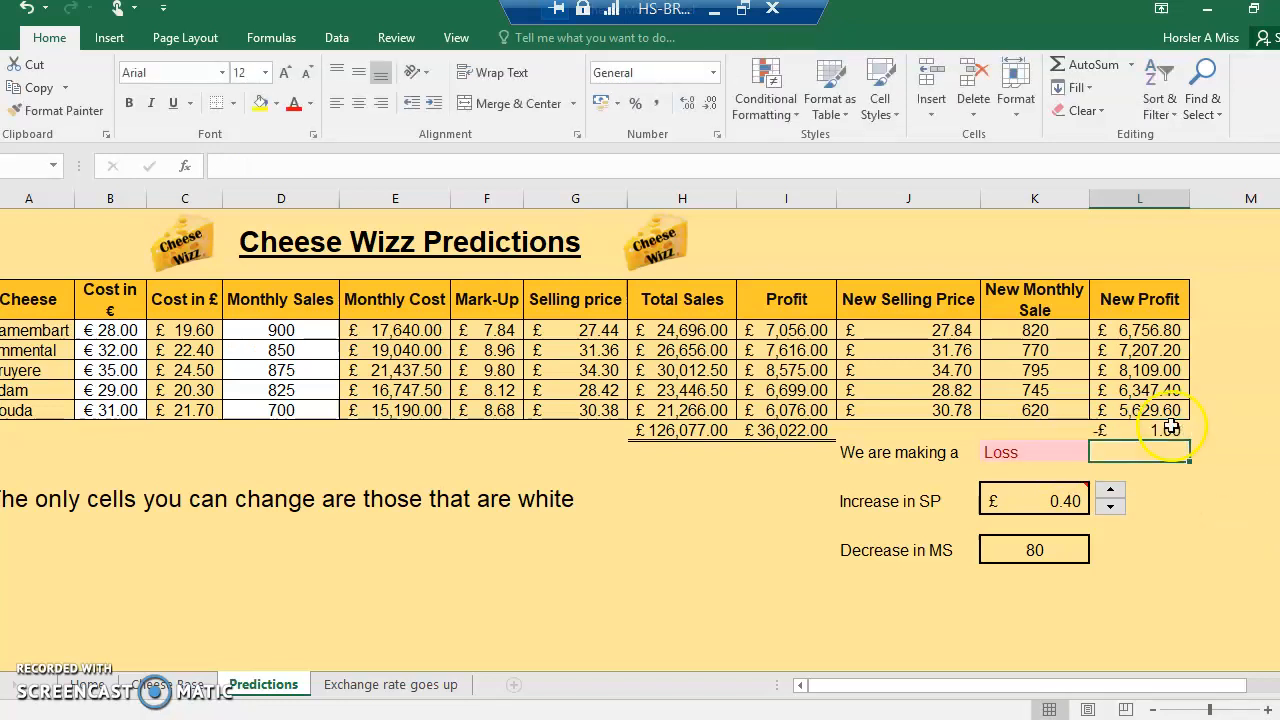
{"action": "left_click", "coordinate": [1139, 424]}
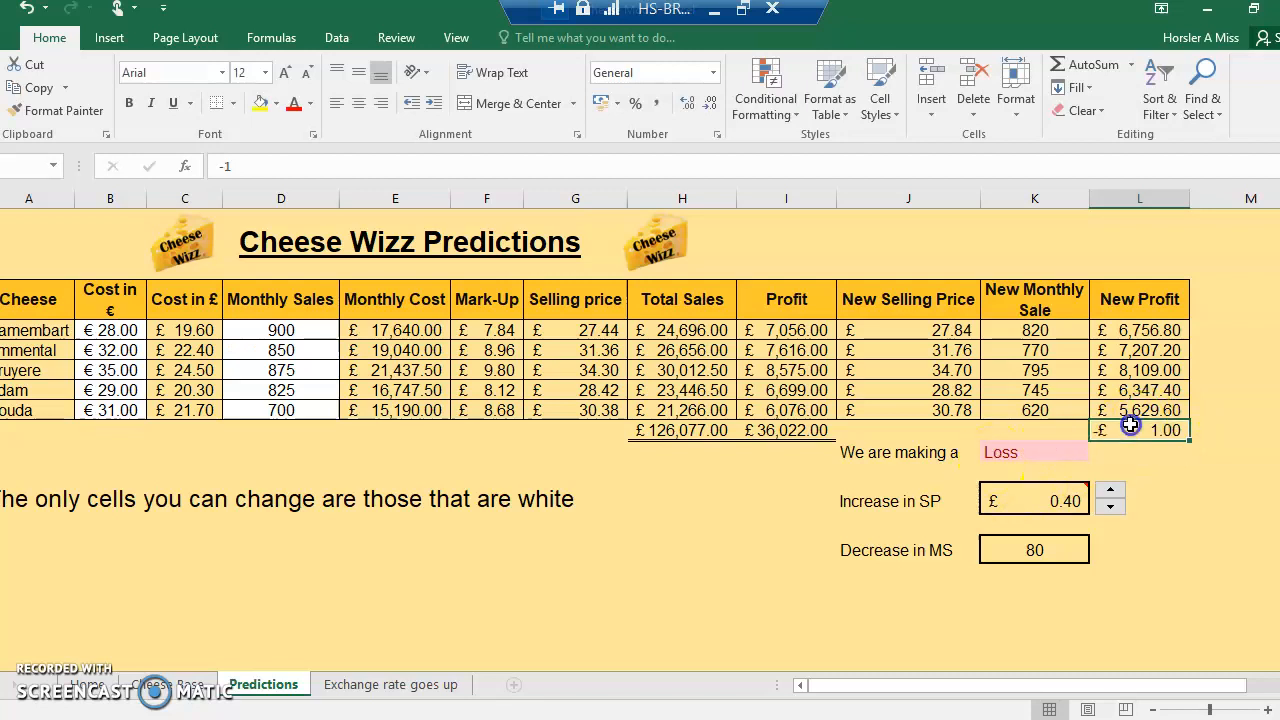
{"action": "left_click", "coordinate": [34, 8]}
{"action": "left_click", "coordinate": [34, 8]}
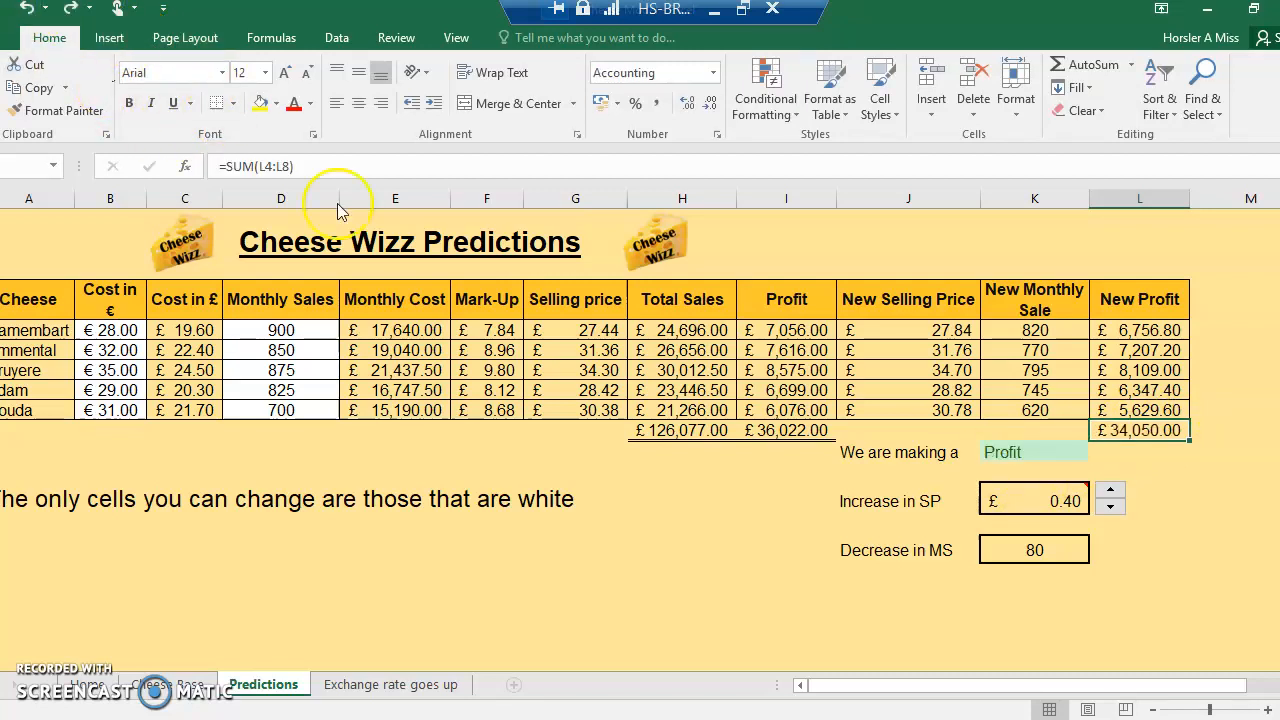
Step: Select the conditionally formatted result cell K10 beside "We are making a"
{"action": "left_click", "coordinate": [1060, 452]}
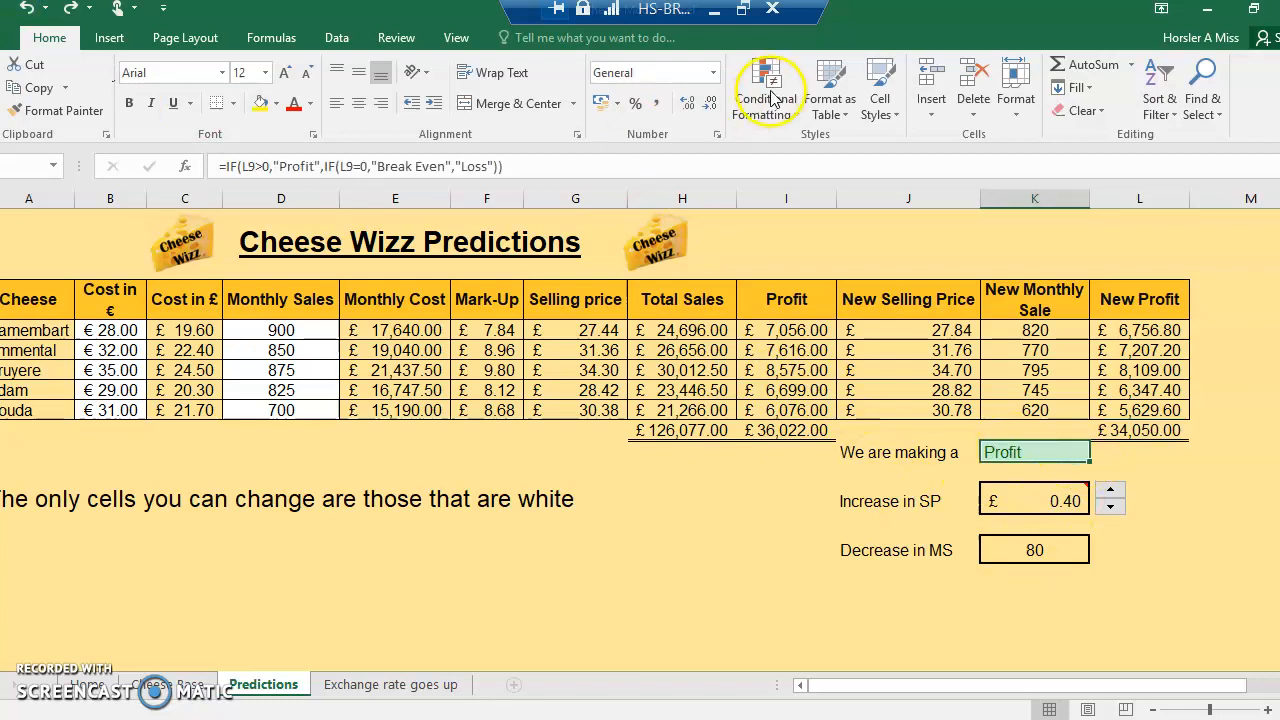